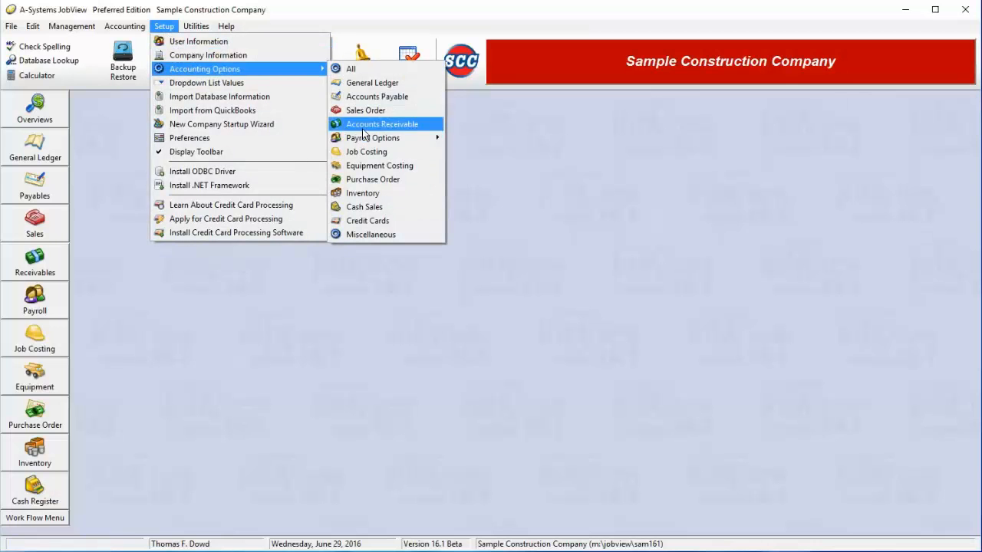
# Step: Open the Postings & Paychecks settings within the payroll accounting options
pyautogui.moveTo(383, 138)
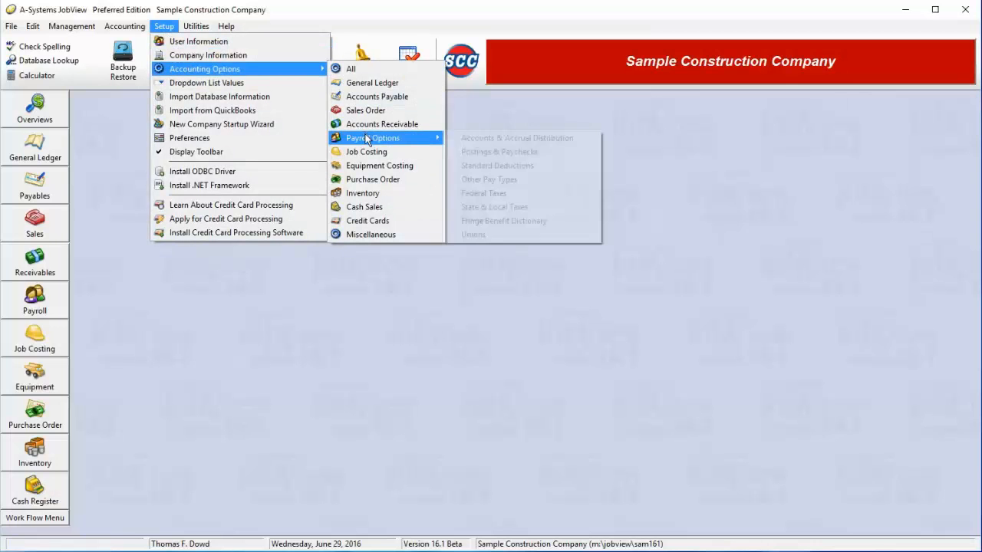
pyautogui.click(564, 152)
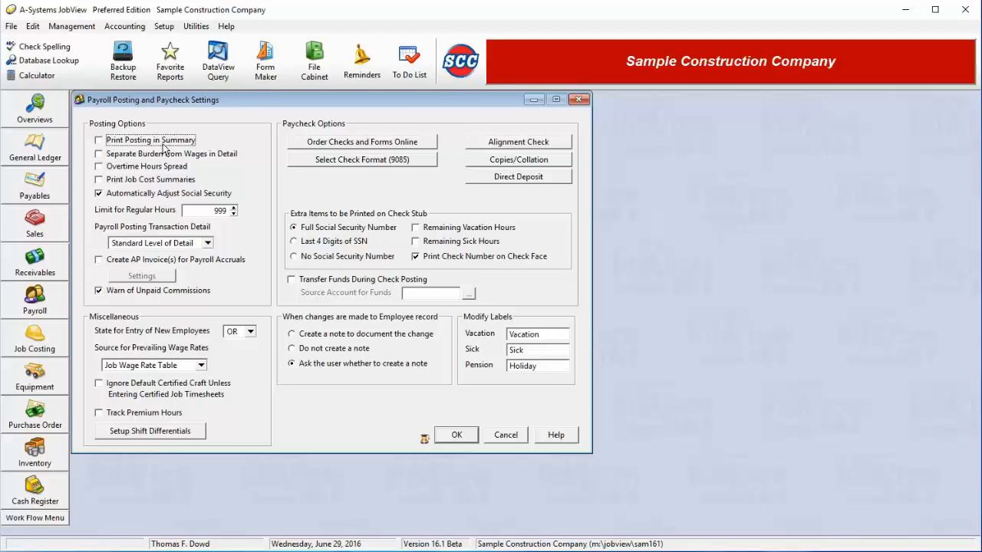
# Step: Try the Overtime Hours Spread posting option and switch it back off
pyautogui.click(163, 155)
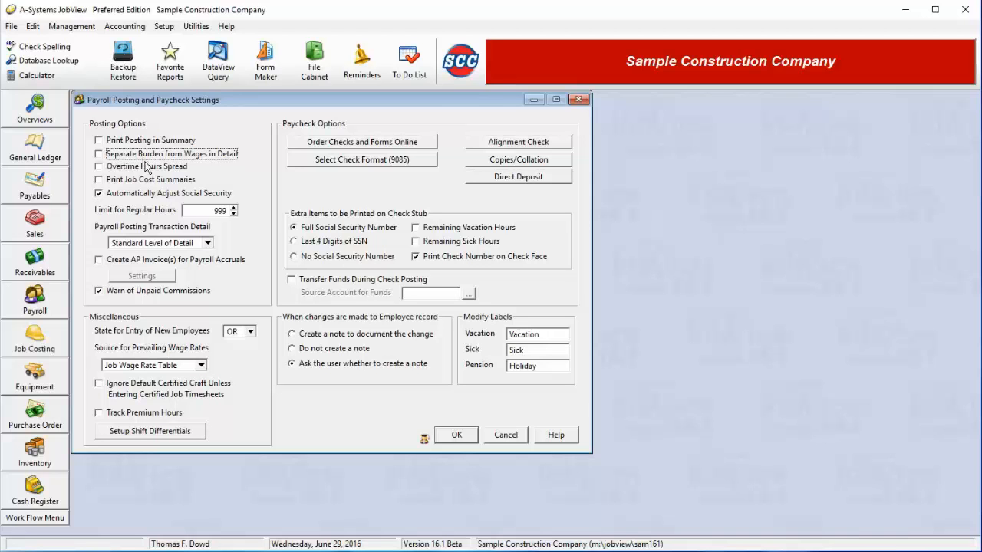
pyautogui.click(142, 169)
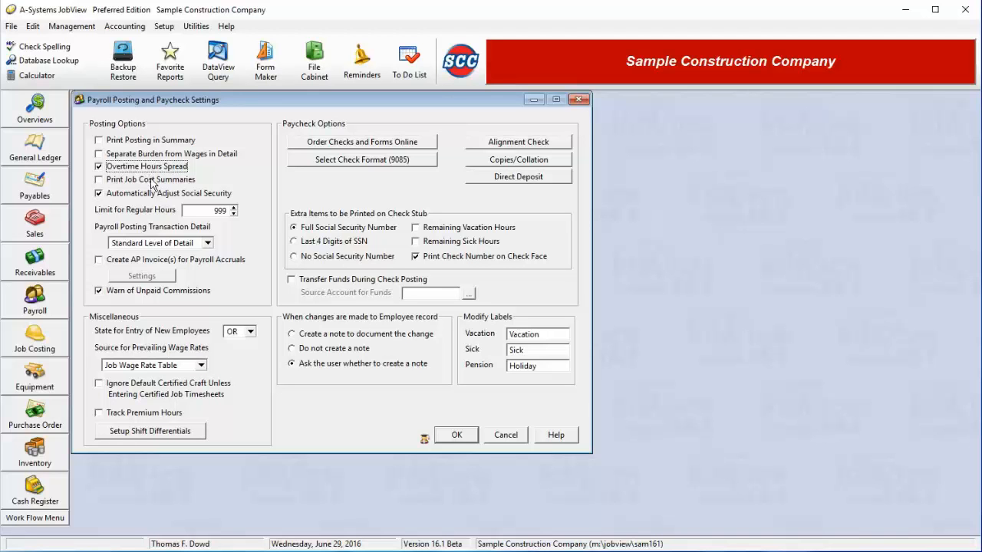
pyautogui.doubleClick(213, 212)
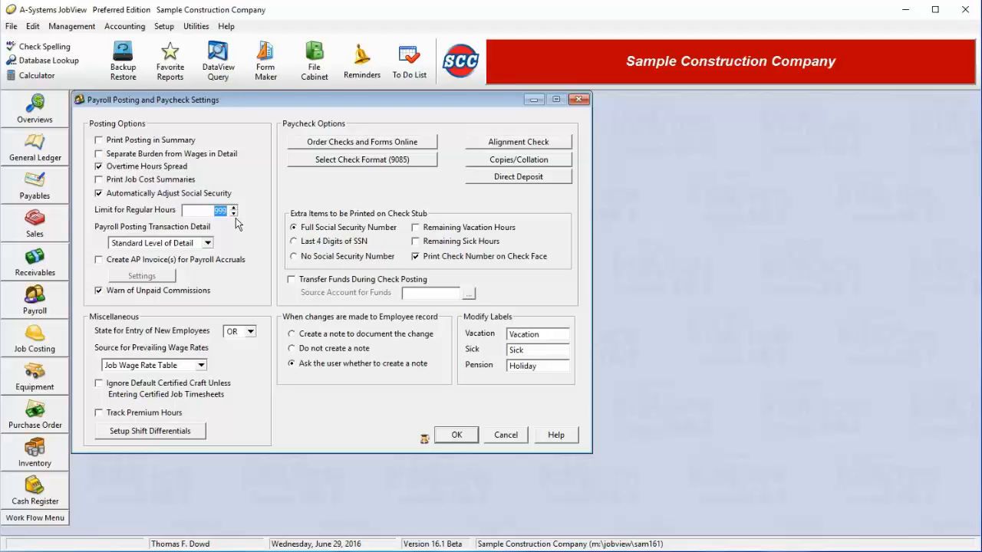
pyautogui.click(99, 167)
# Step: Check the limit for regular hours and choose Standard Level of Detail for Payroll Posting Transaction Detail
pyautogui.click(216, 212)
pyautogui.doubleClick(216, 212)
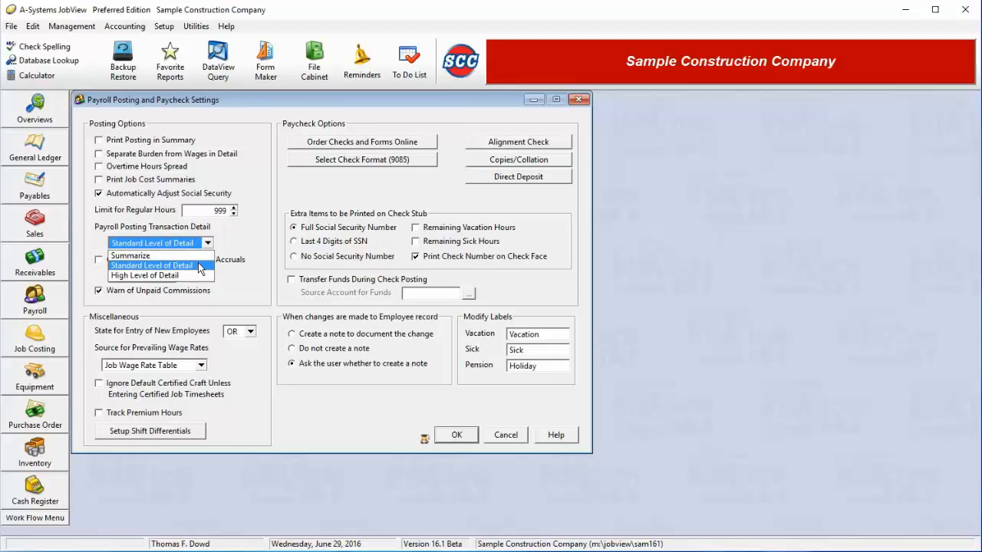
pyautogui.click(197, 266)
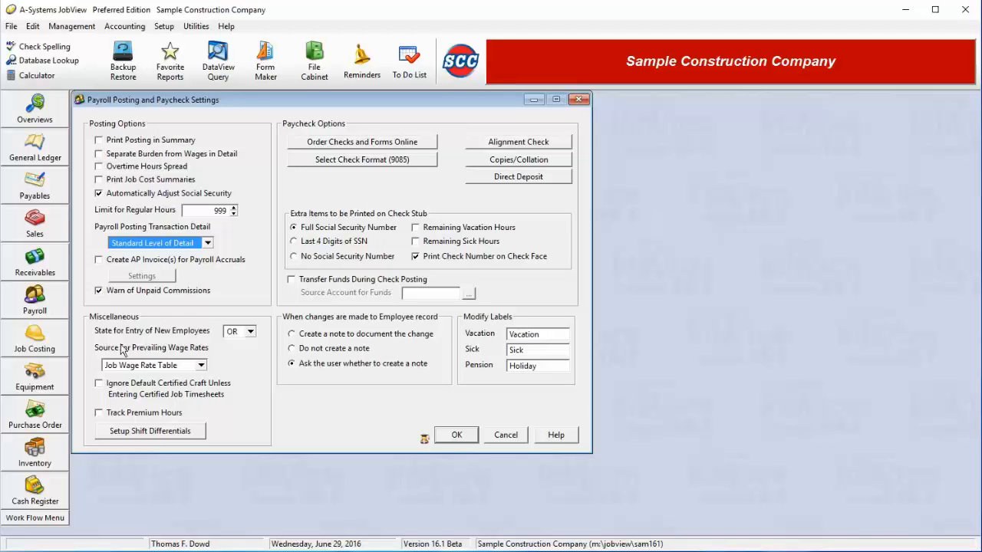
# Step: Enable Create AP Invoice(s) for Payroll Accruals and review its vendor and batch settings without entering any
pyautogui.click(148, 266)
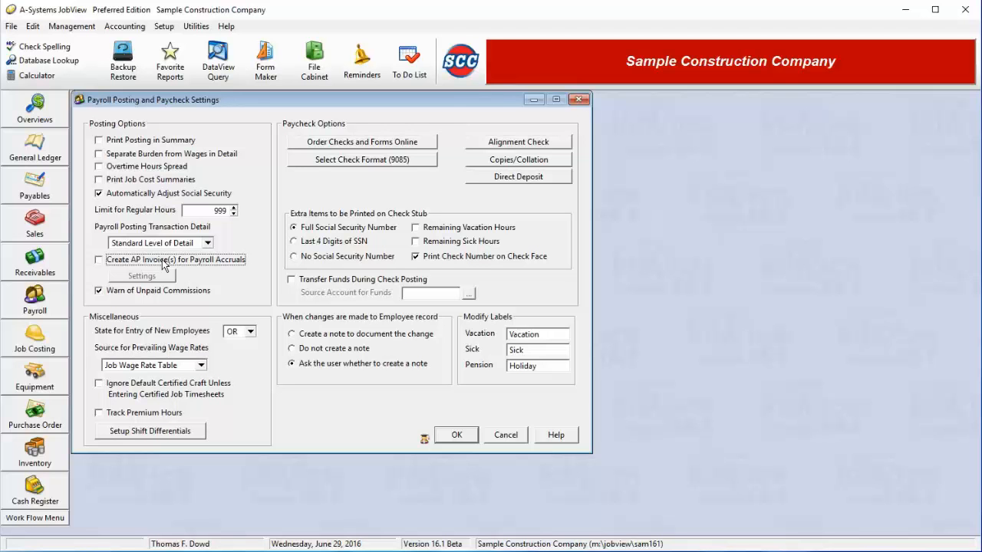
pyautogui.click(163, 261)
pyautogui.click(165, 276)
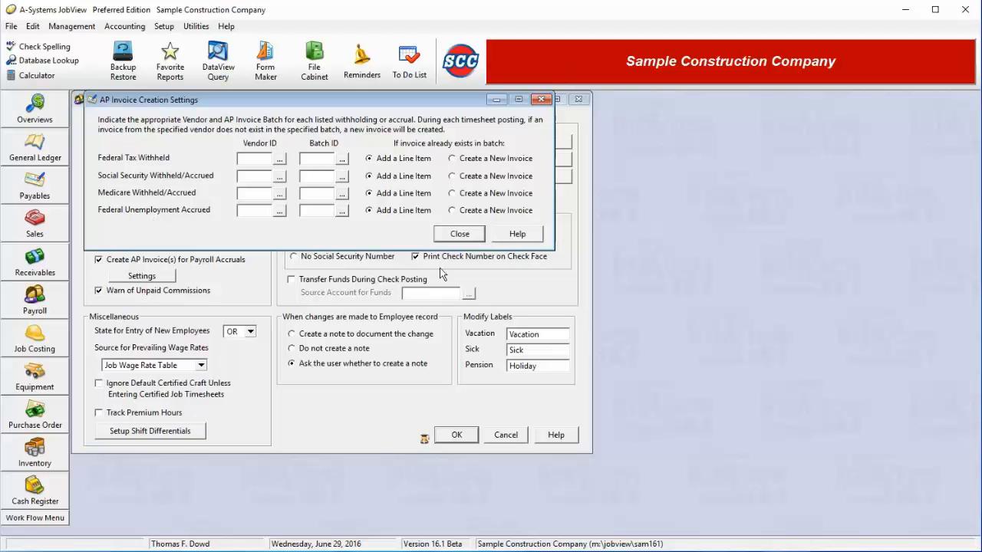
pyautogui.click(468, 239)
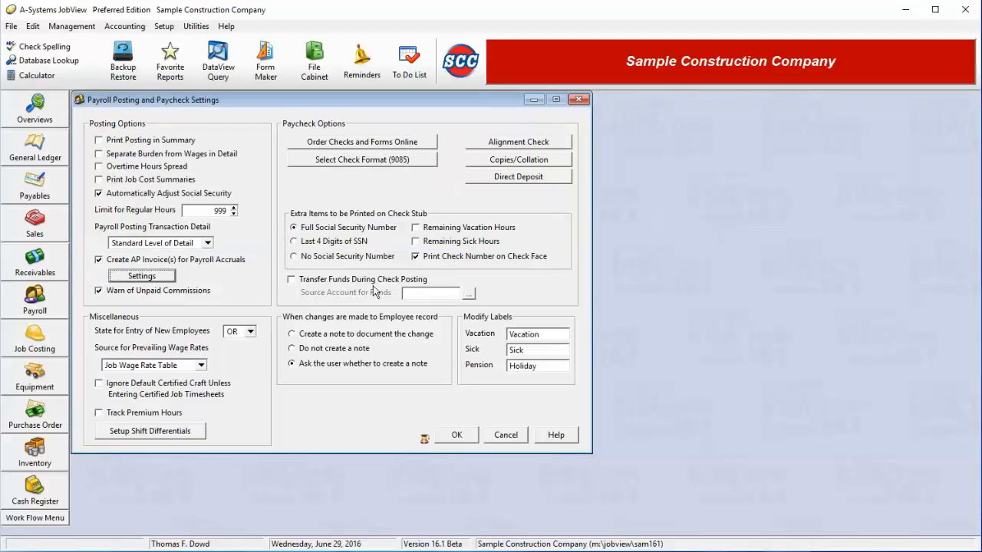
# Step: Examine the previews of several dot matrix and laser formats in the paycheck format list
pyautogui.click(339, 162)
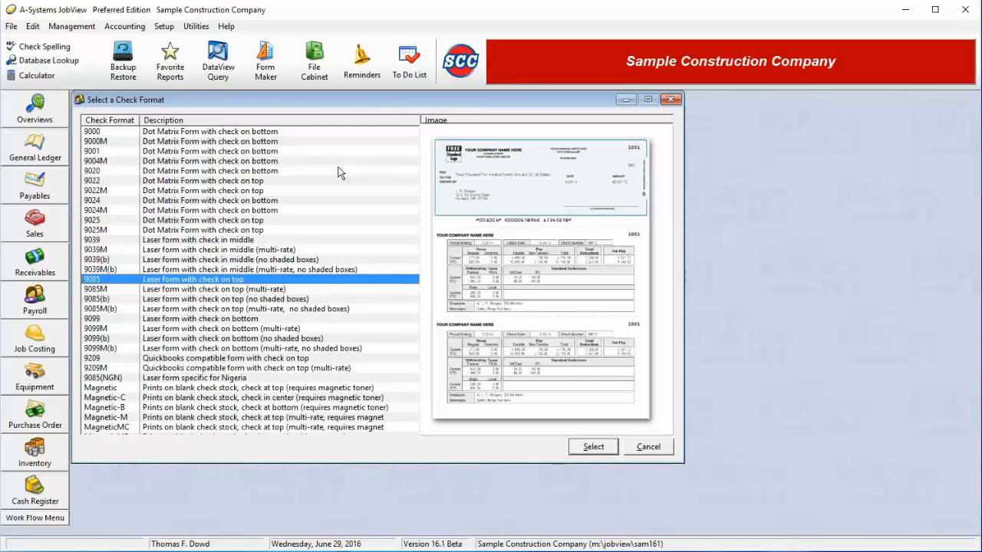
pyautogui.click(272, 201)
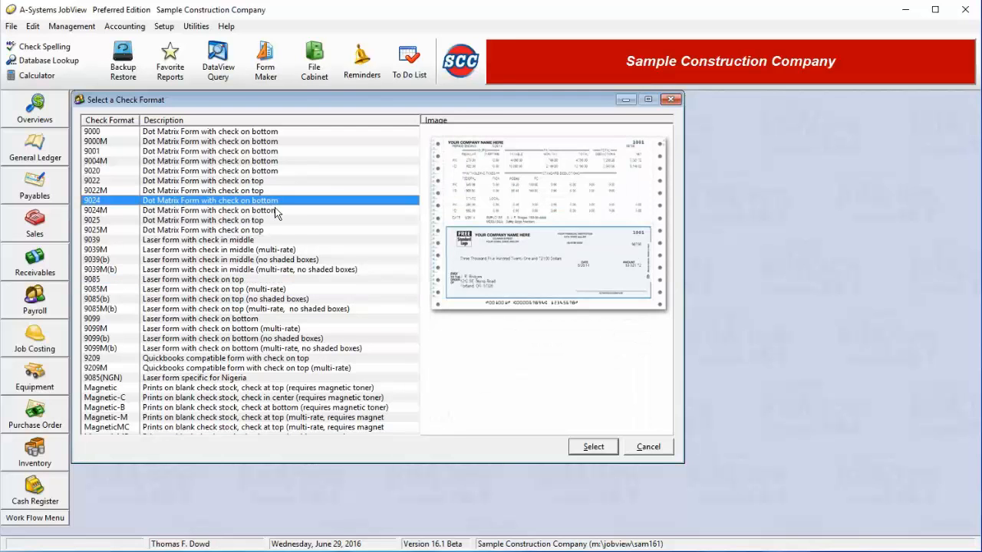
pyautogui.click(267, 213)
pyautogui.click(267, 221)
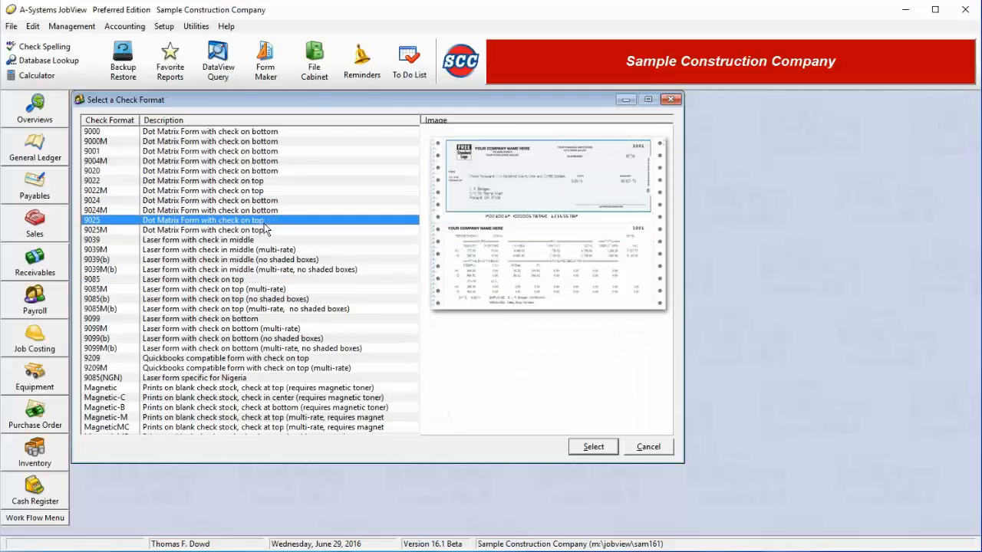
pyautogui.click(266, 239)
pyautogui.click(261, 280)
pyautogui.click(260, 290)
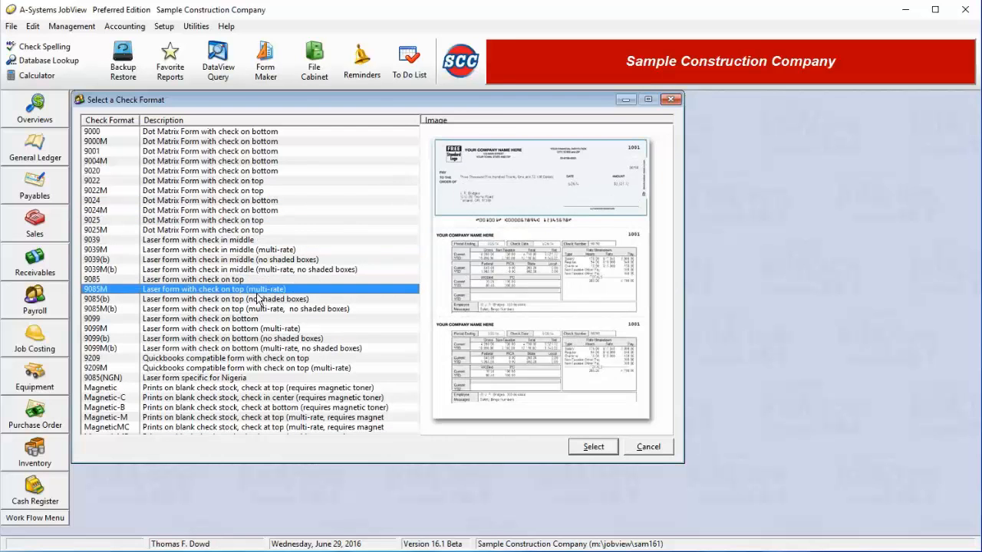
pyautogui.click(256, 317)
pyautogui.click(247, 329)
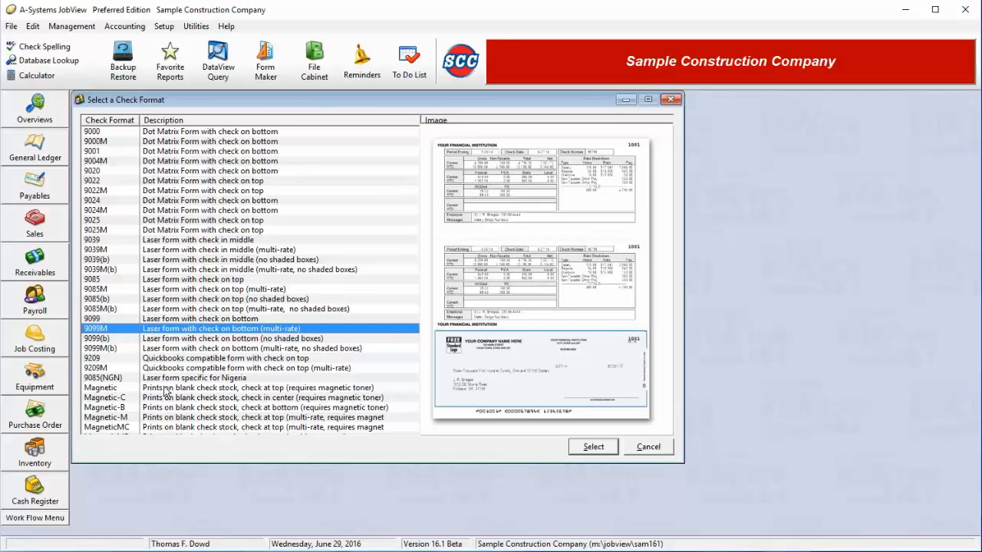
# Step: Set the paycheck format to the user-designed FormMaker format and check its form filename
pyautogui.scroll(-1, 168, 392)
pyautogui.click(164, 418)
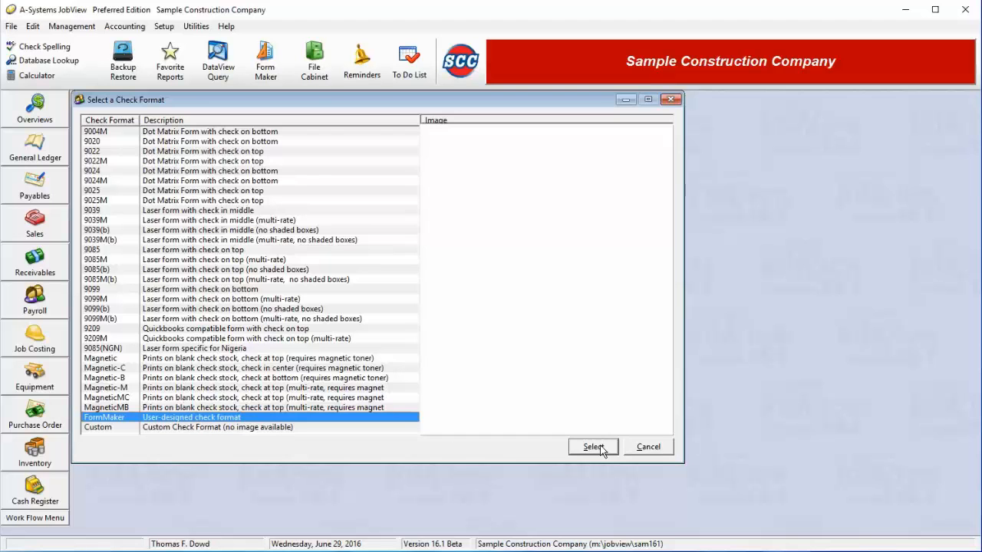
pyautogui.click(594, 447)
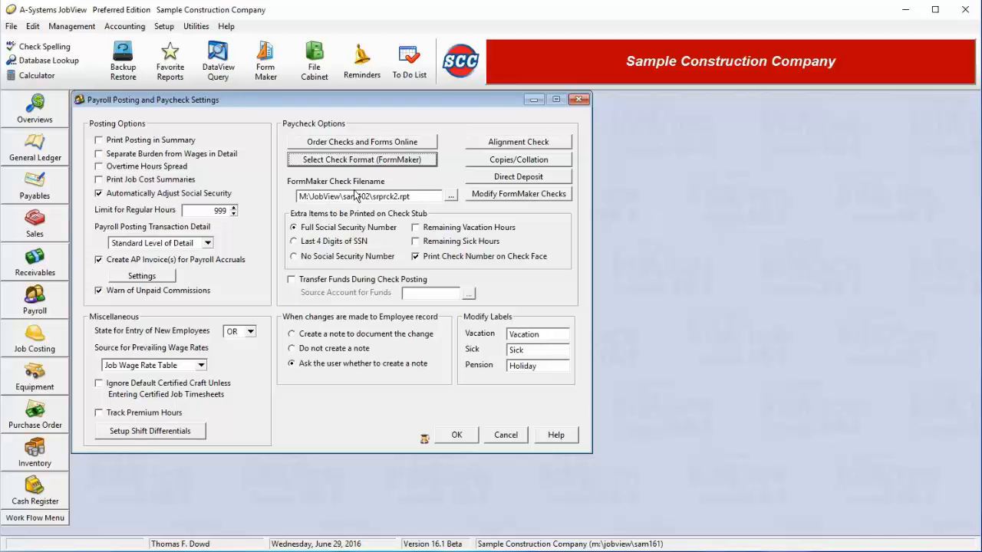
pyautogui.moveTo(424, 199); pyautogui.dragTo(297, 211)
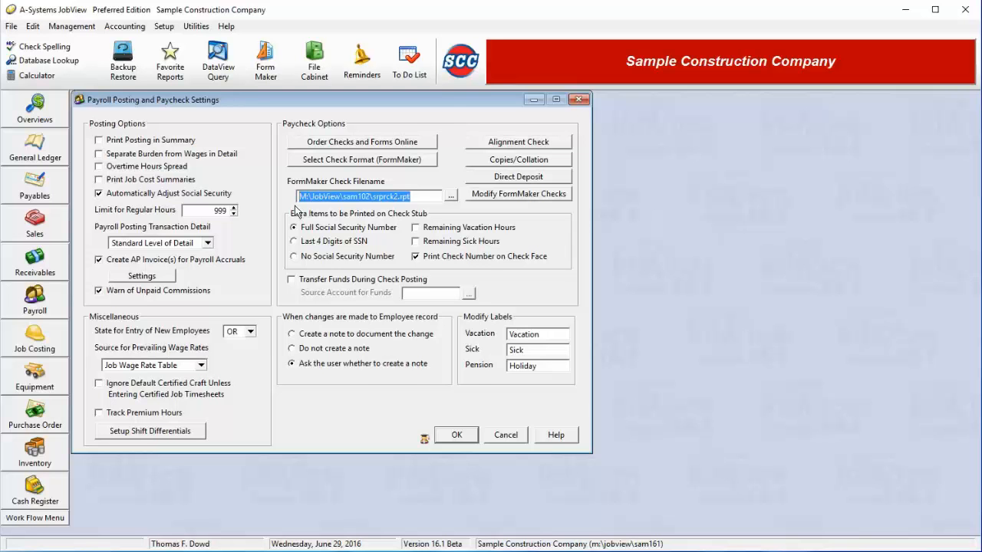
# Step: Set the paycheck format to 9085M, the multi-rate laser form with check on top
pyautogui.click(387, 160)
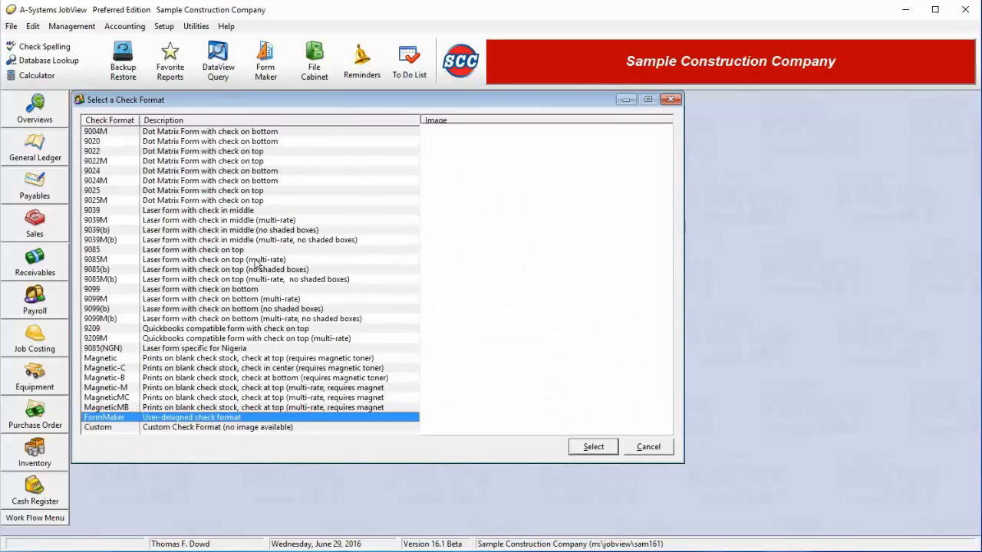
pyautogui.click(234, 262)
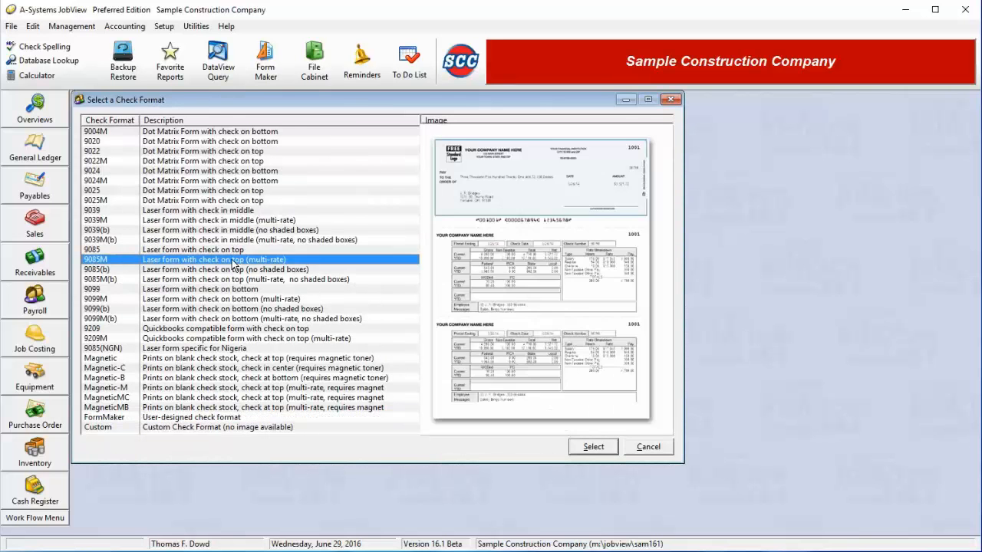
pyautogui.click(583, 447)
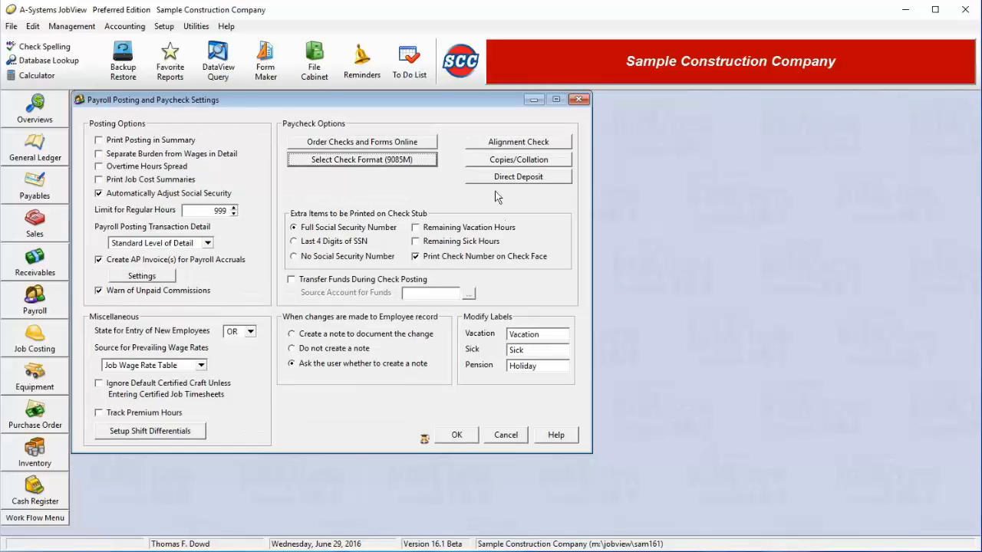
# Step: Review the paycheck copies and collation settings, and try the Alignment Check option
pyautogui.click(519, 159)
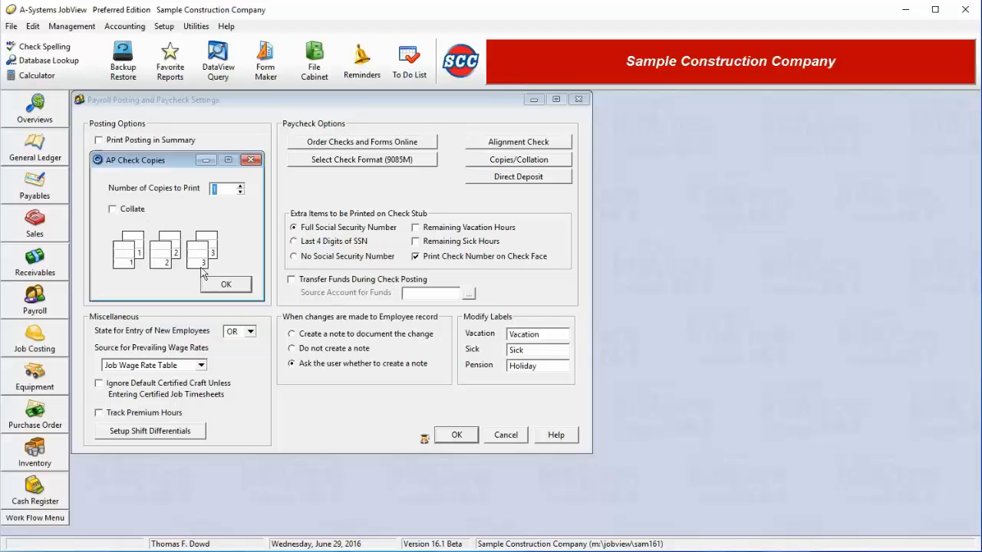
pyautogui.click(234, 288)
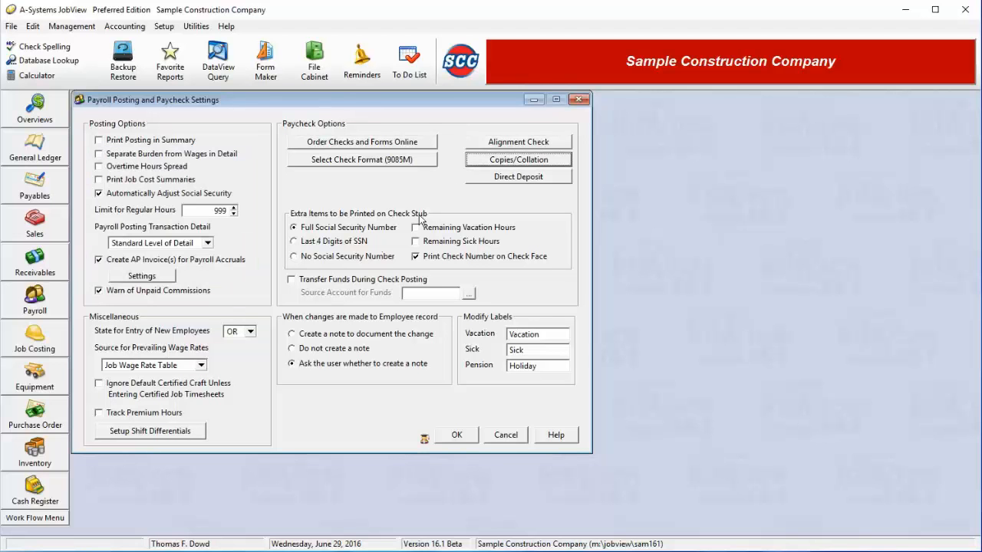
pyautogui.click(542, 145)
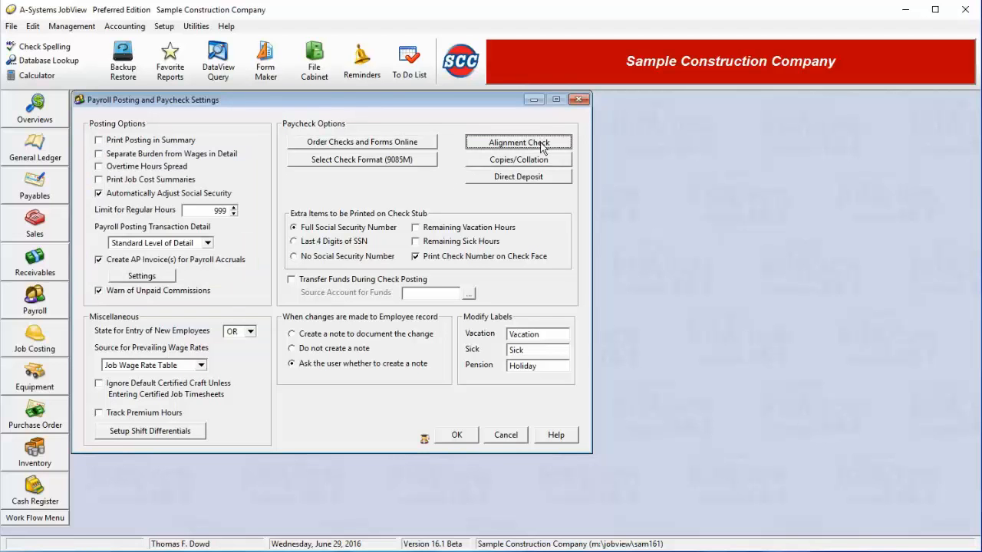
# Step: Review the ACH file folder in the Cash in Bank-Payroll account's bank information from the direct deposit setup, and leave without changes
pyautogui.click(527, 182)
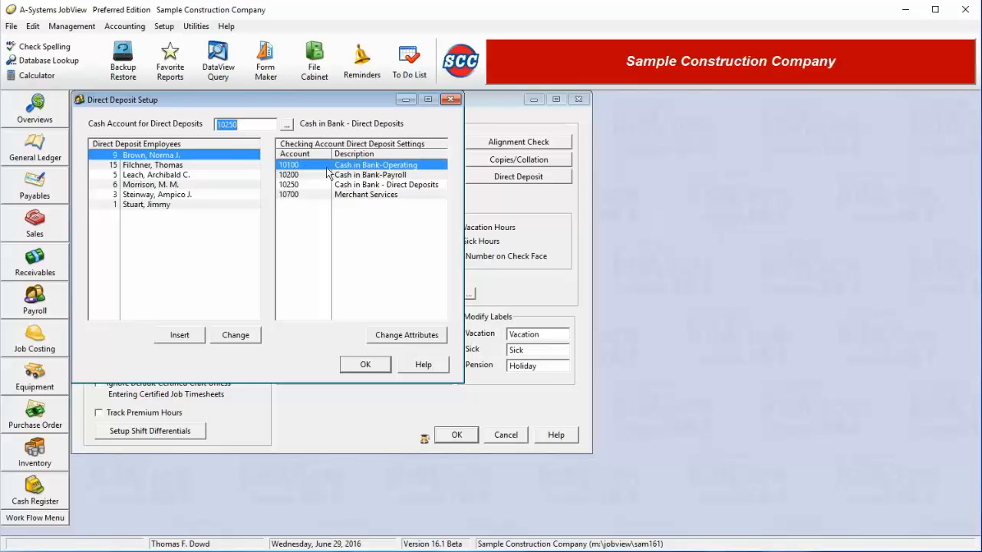
pyautogui.click(357, 177)
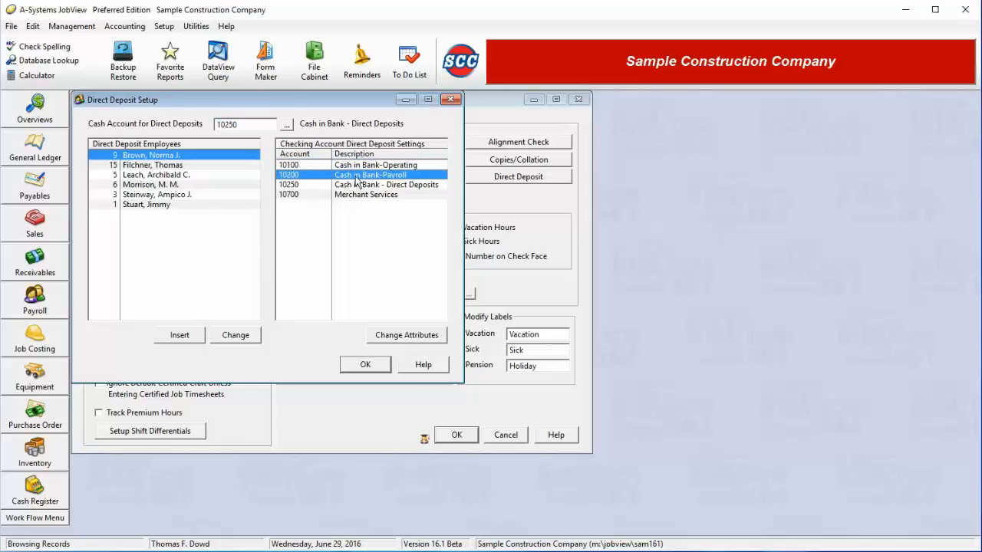
pyautogui.click(414, 336)
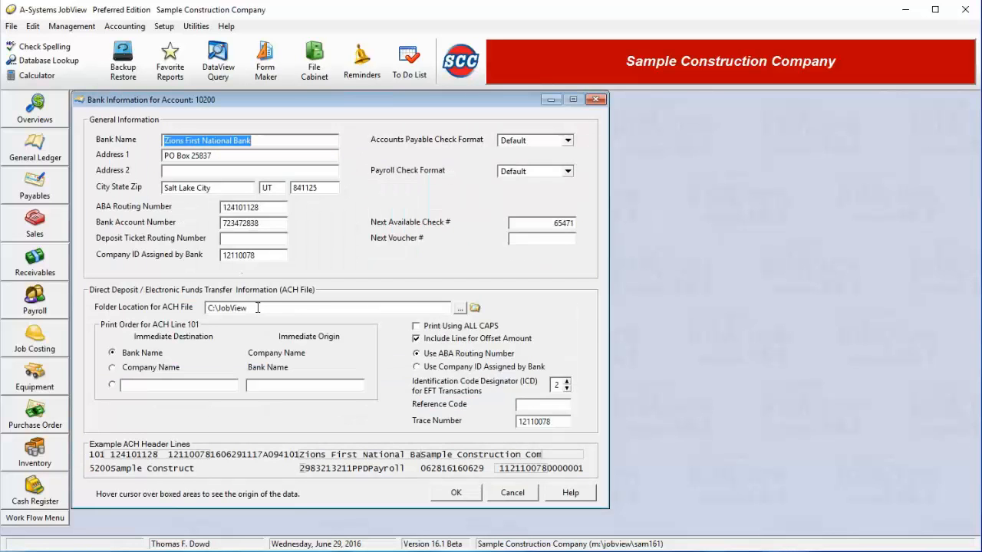
pyautogui.moveTo(254, 308); pyautogui.dragTo(194, 317)
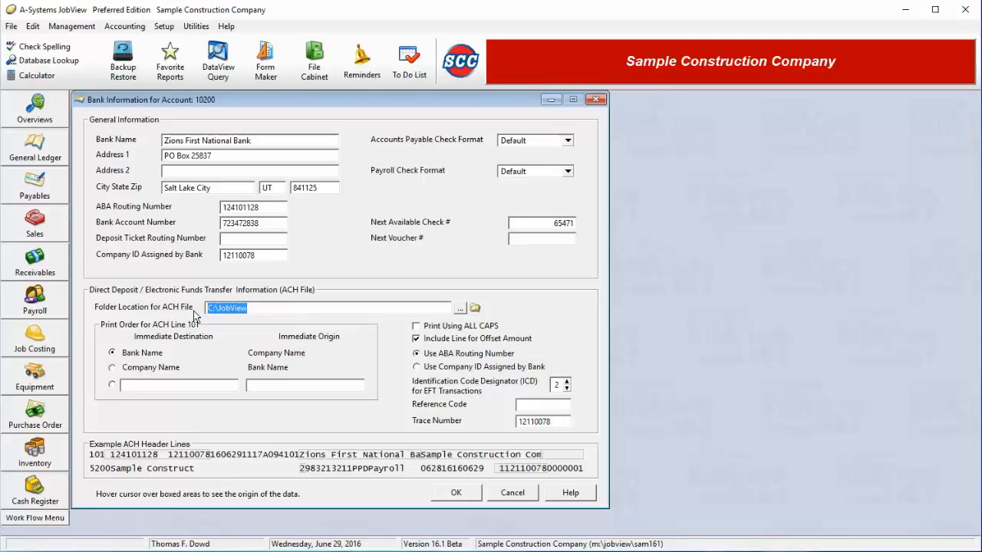
pyautogui.click(512, 493)
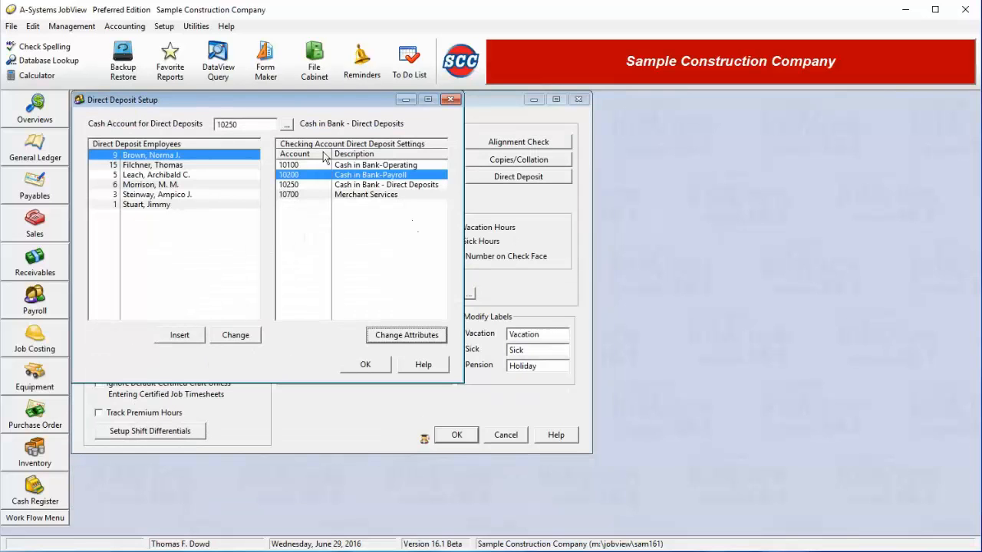
# Step: Review the direct deposit cash account, enrolled employees and checking accounts, and close the direct deposit setup
pyautogui.click(253, 127)
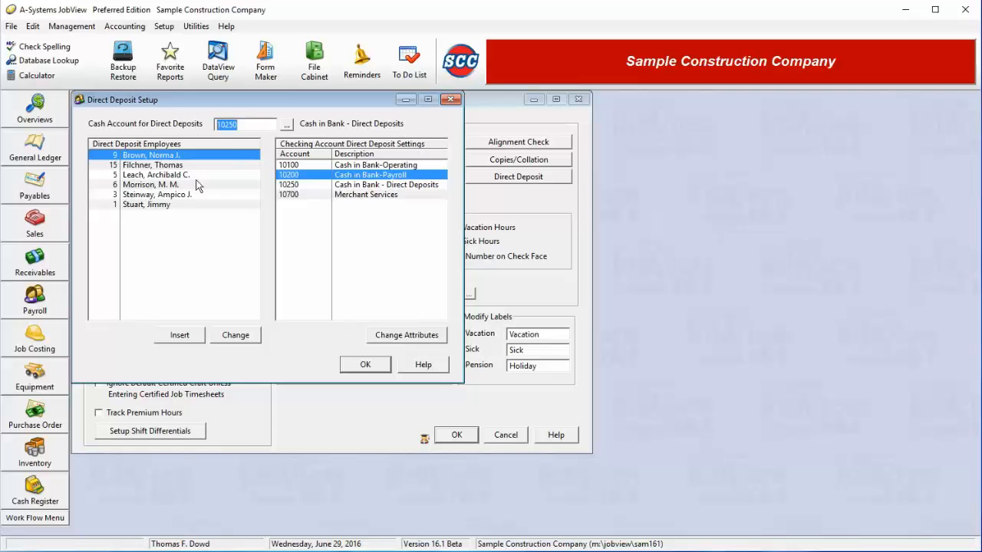
pyautogui.click(156, 167)
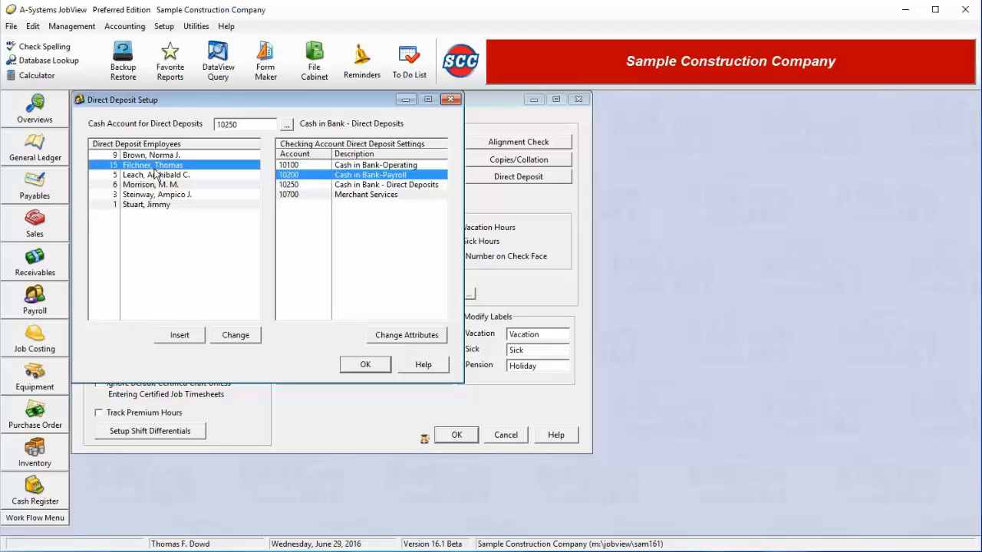
pyautogui.click(372, 186)
pyautogui.click(374, 177)
pyautogui.click(389, 168)
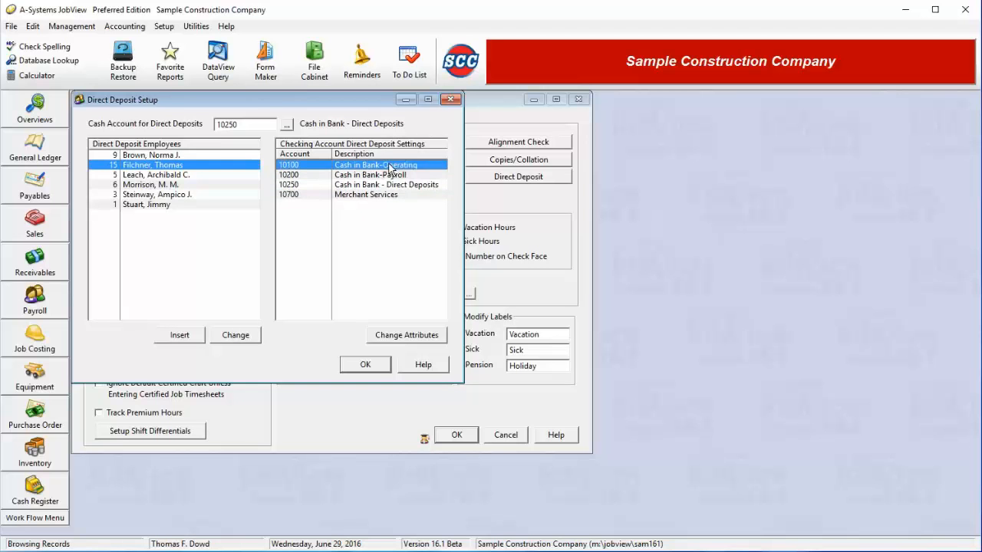
pyautogui.click(389, 176)
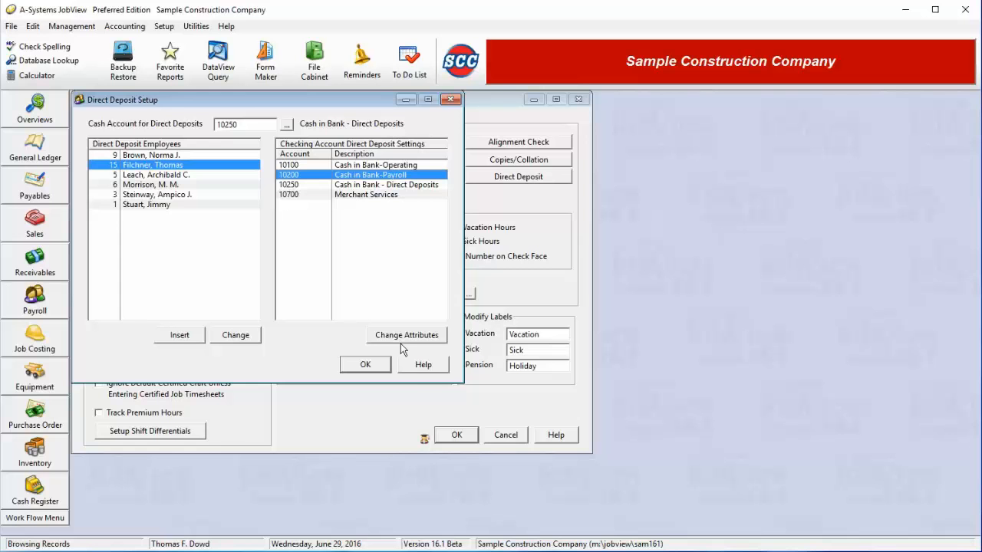
pyautogui.click(377, 367)
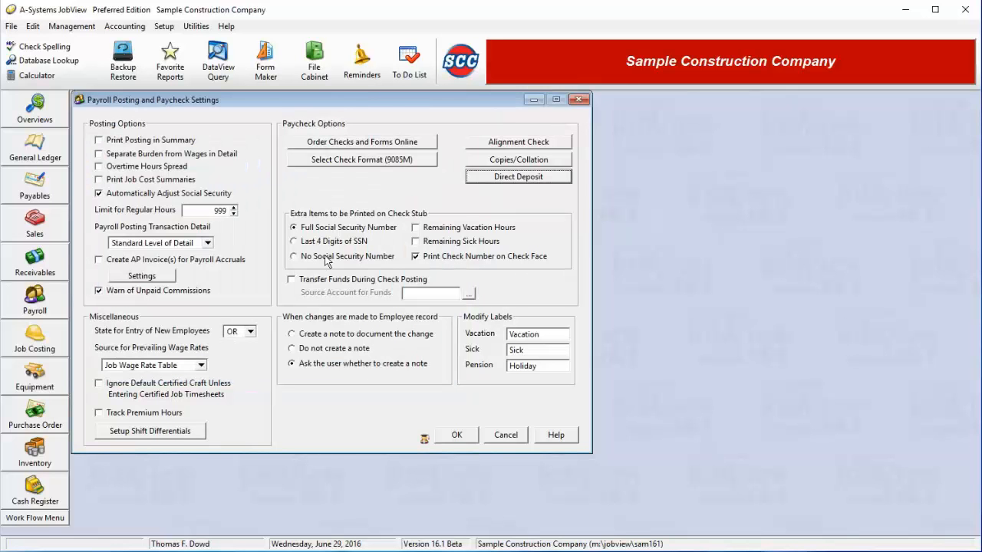
# Step: Choose Full Social Security Number as the item to print on the check stub
pyautogui.click(336, 234)
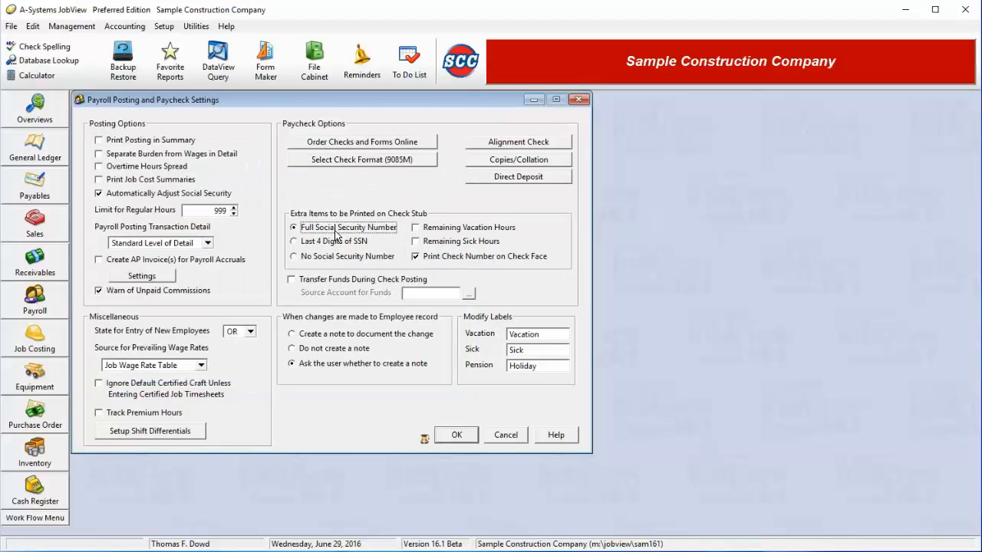
# Step: Try the No Social Security Number and Last 4 Digits of SSN options for the check stub, and return to Full Social Security Number
pyautogui.click(330, 258)
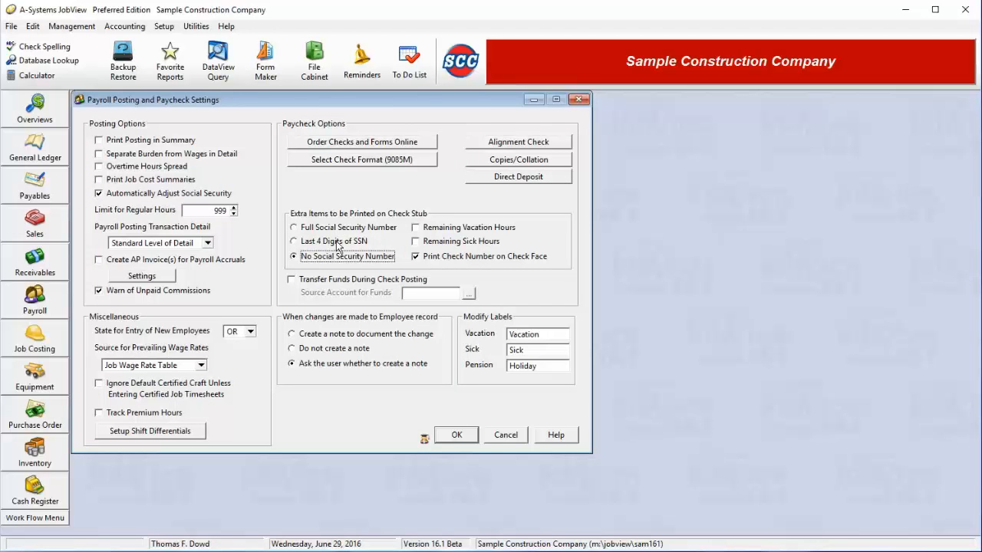
pyautogui.click(337, 244)
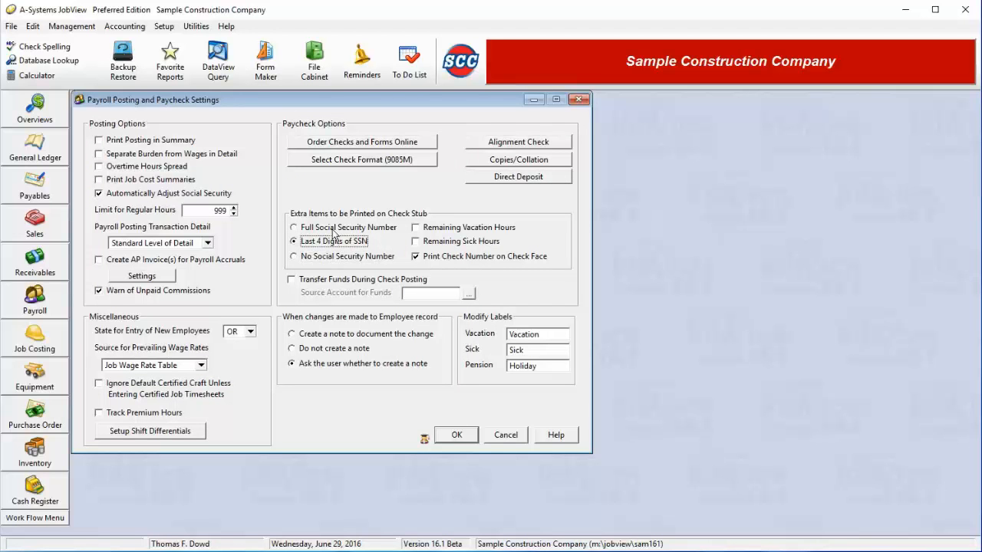
pyautogui.click(335, 231)
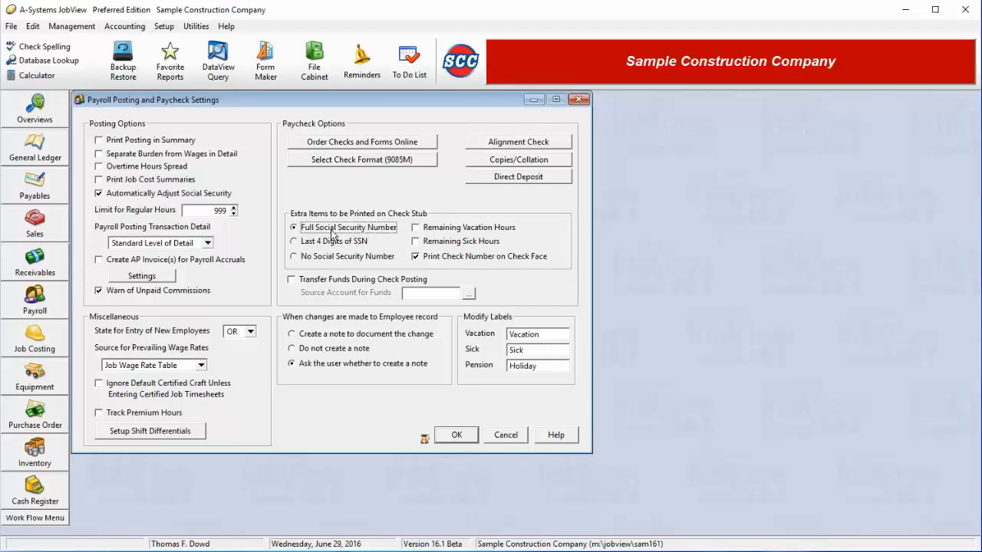
# Step: Try the remaining vacation and sick hours options for the check stub and the transfer of funds during check posting, leaving all off
pyautogui.click(477, 235)
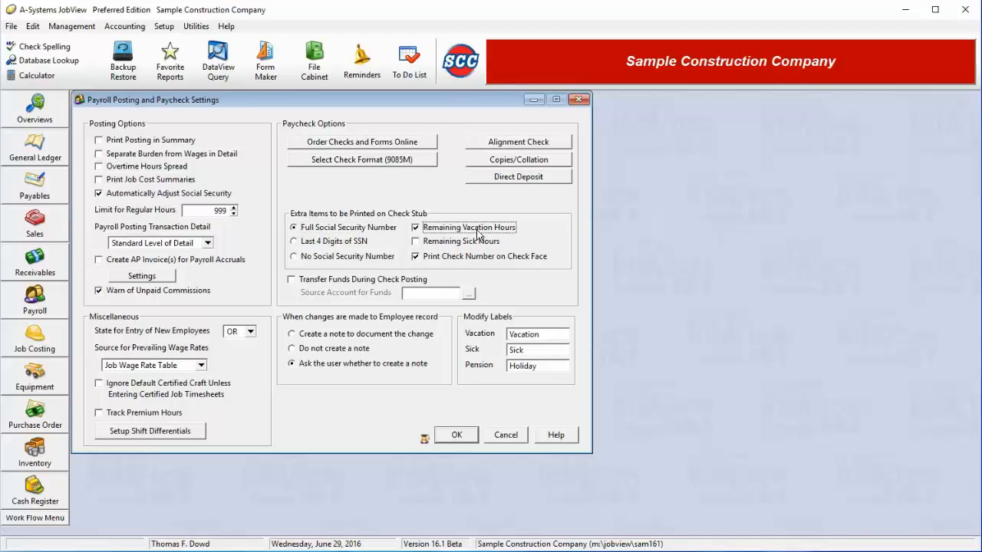
pyautogui.click(465, 244)
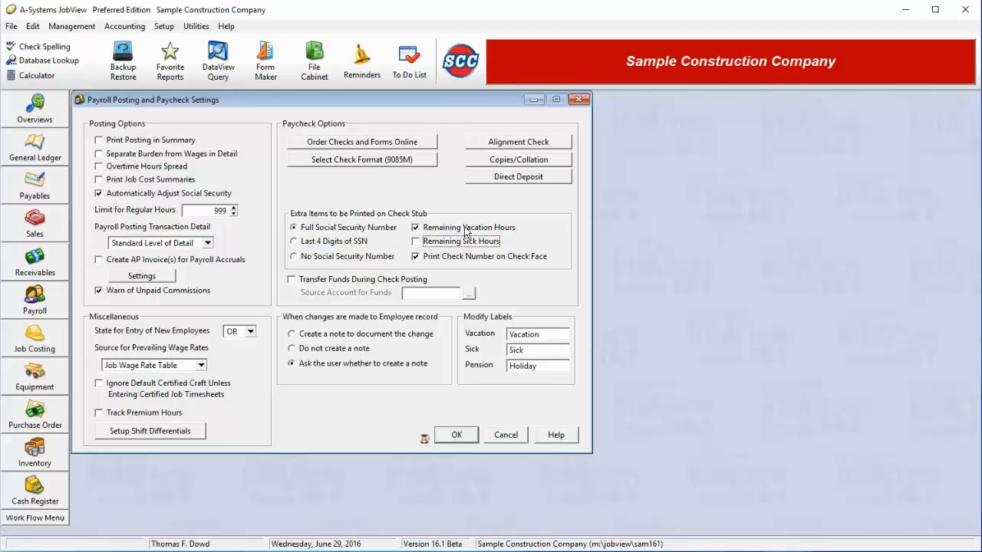
pyautogui.click(467, 229)
pyautogui.click(436, 261)
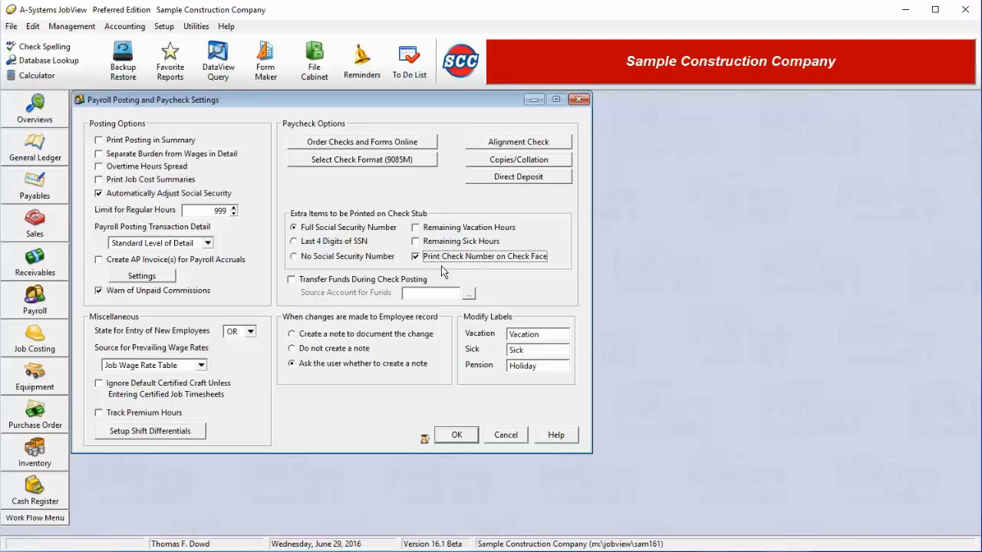
pyautogui.click(292, 281)
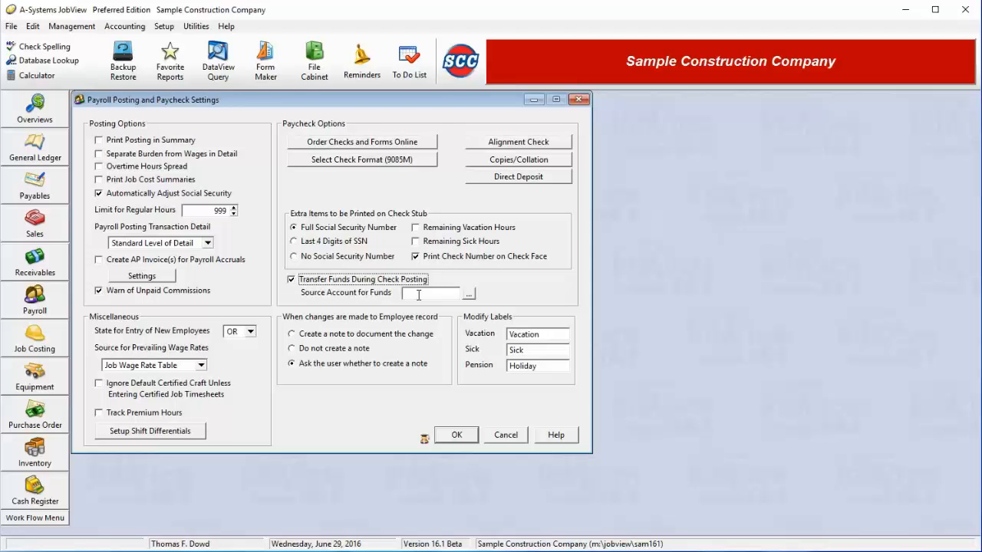
pyautogui.click(292, 281)
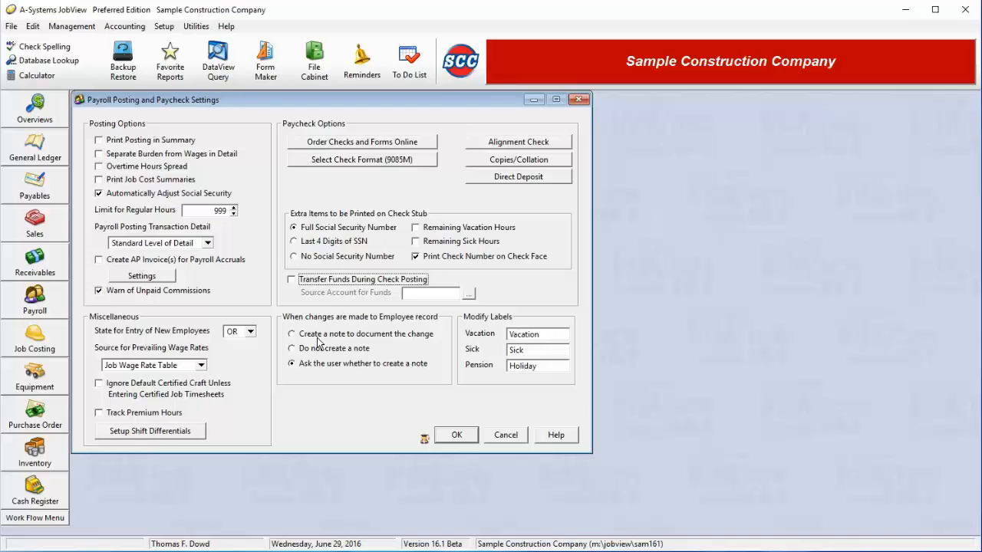
# Step: Review the state choices for new employees and the prevailing wage rate sources, keeping OR and Job Wage Rate Table
pyautogui.click(243, 333)
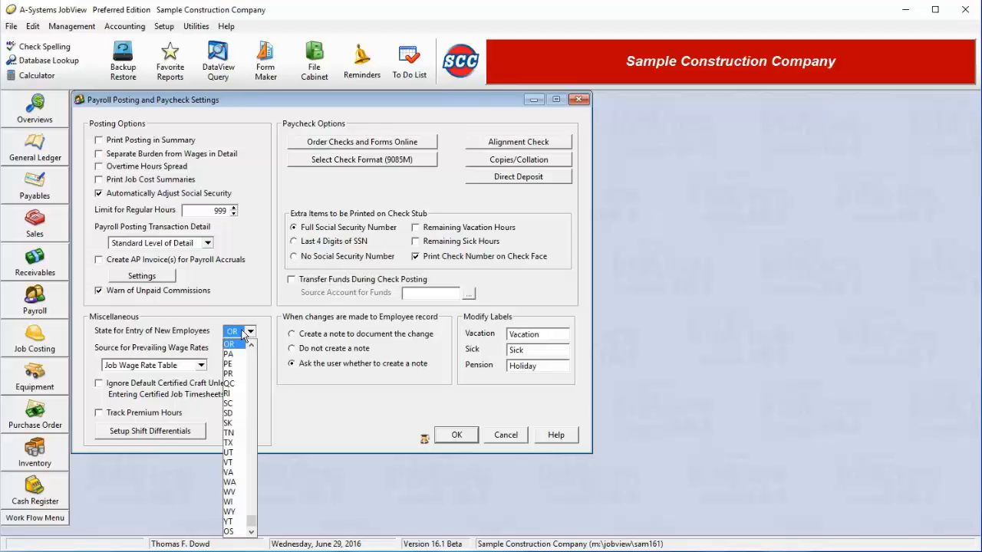
pyautogui.click(241, 344)
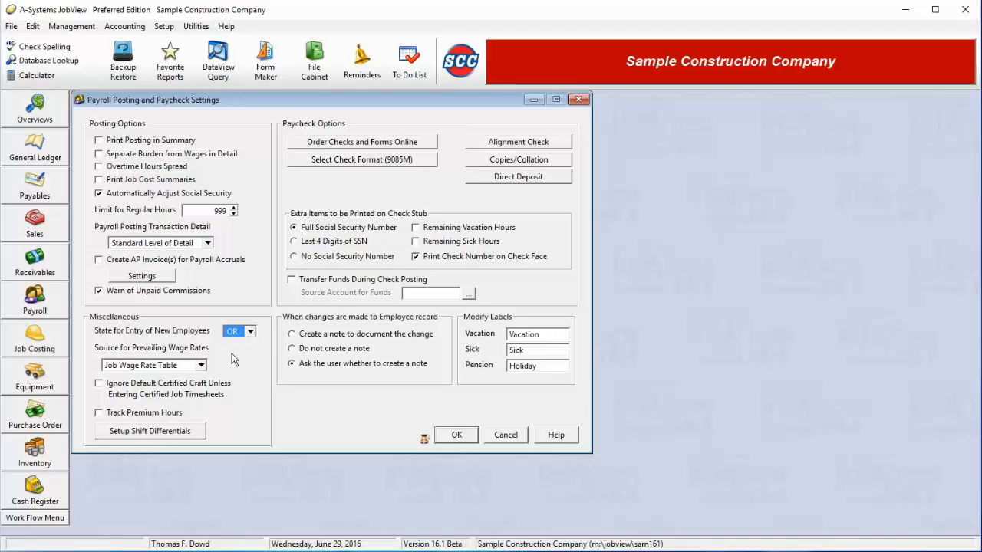
pyautogui.click(202, 367)
pyautogui.click(202, 367)
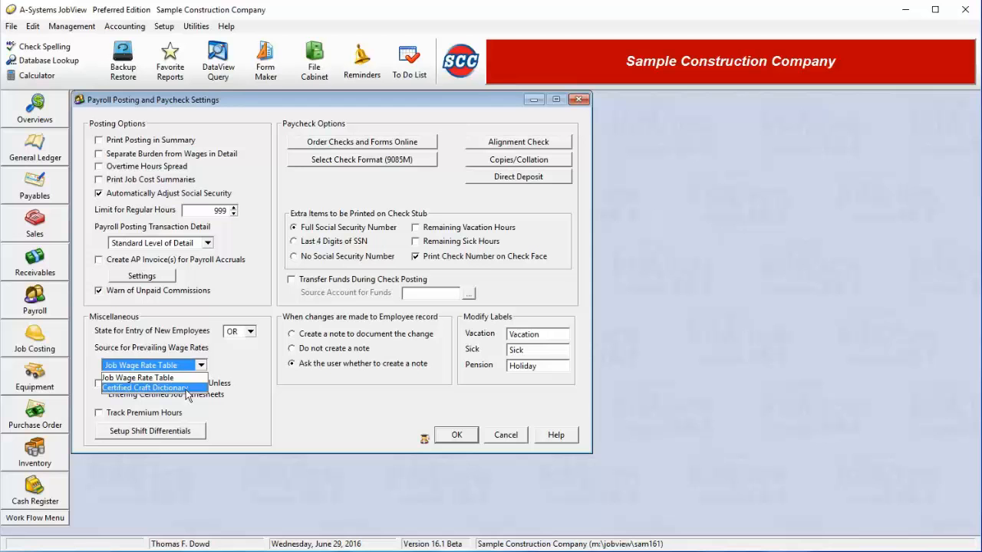
pyautogui.click(138, 377)
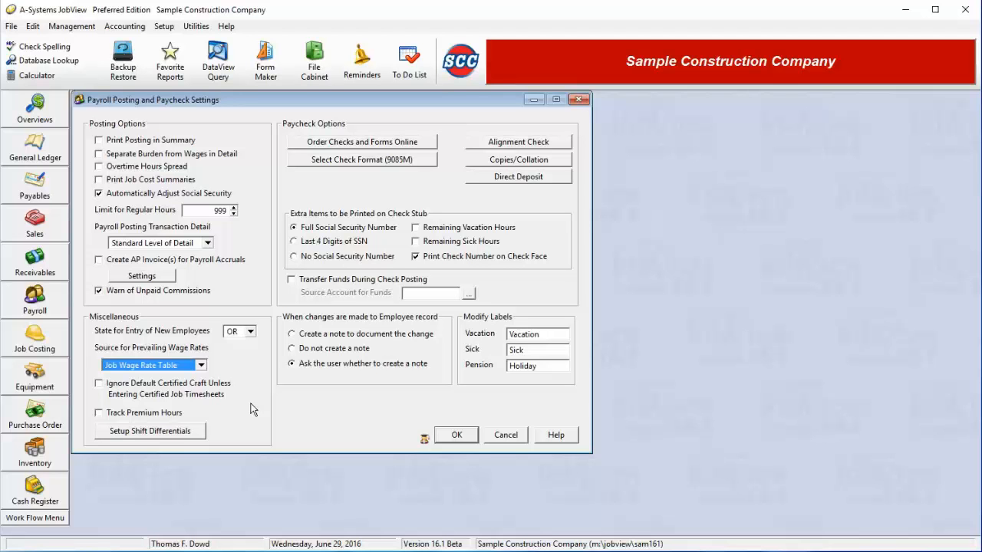
# Step: Try ignoring the default certified craft, leave that option off, and turn on Track Premium Hours
pyautogui.click(128, 387)
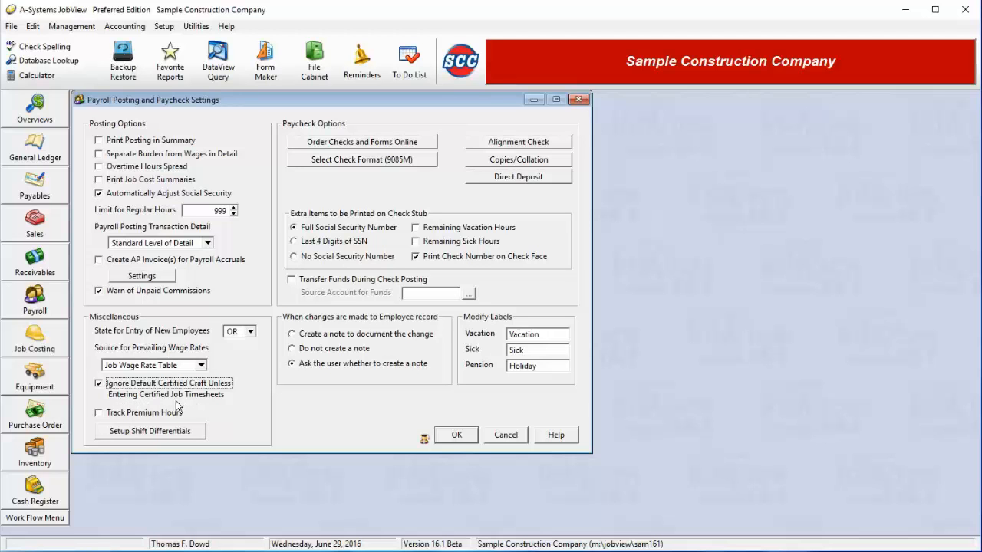
pyautogui.click(124, 415)
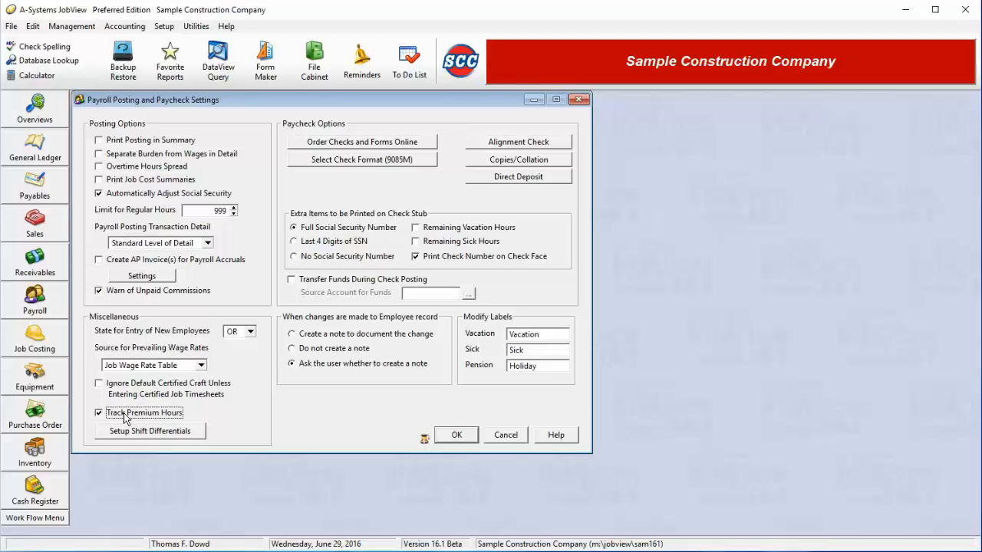
# Step: View the timesheet batches and entries in Payroll Processing from the Payroll work flow, and return to the payroll posting settings
pyautogui.click(46, 314)
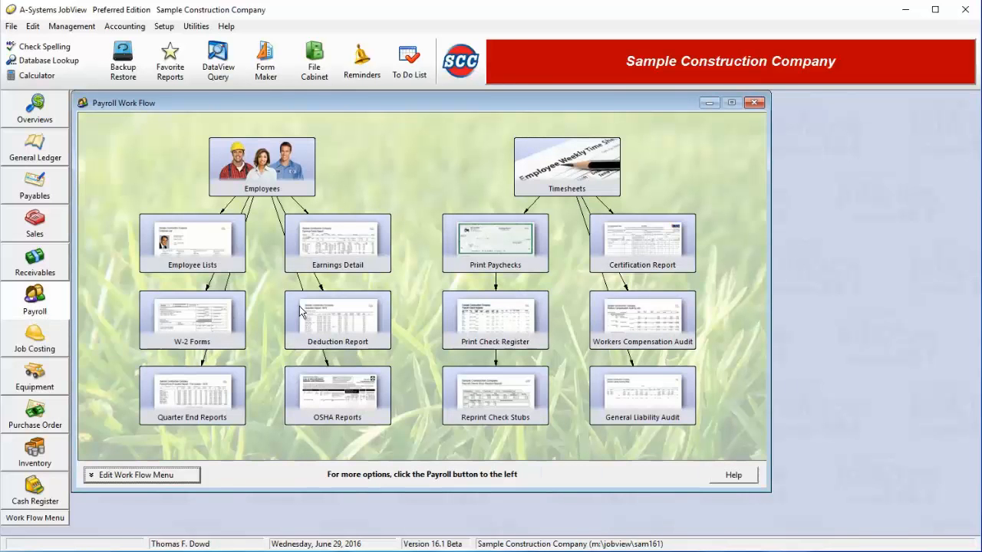
pyautogui.click(549, 187)
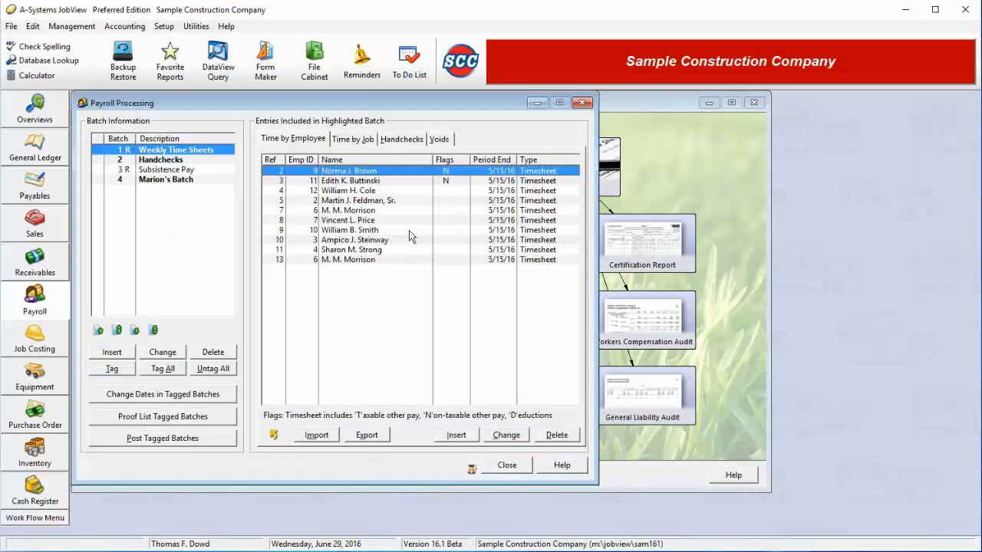
pyautogui.click(508, 465)
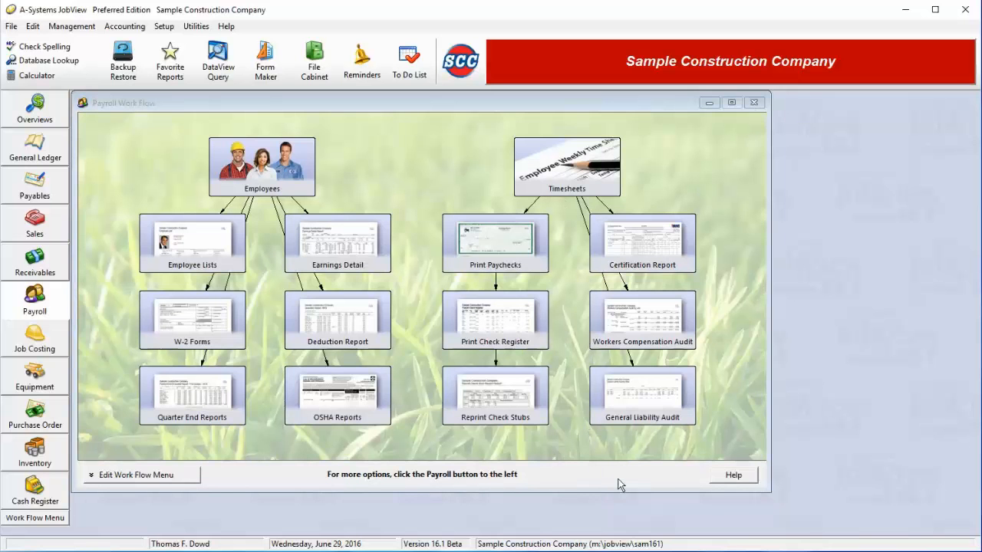
pyautogui.click(23, 518)
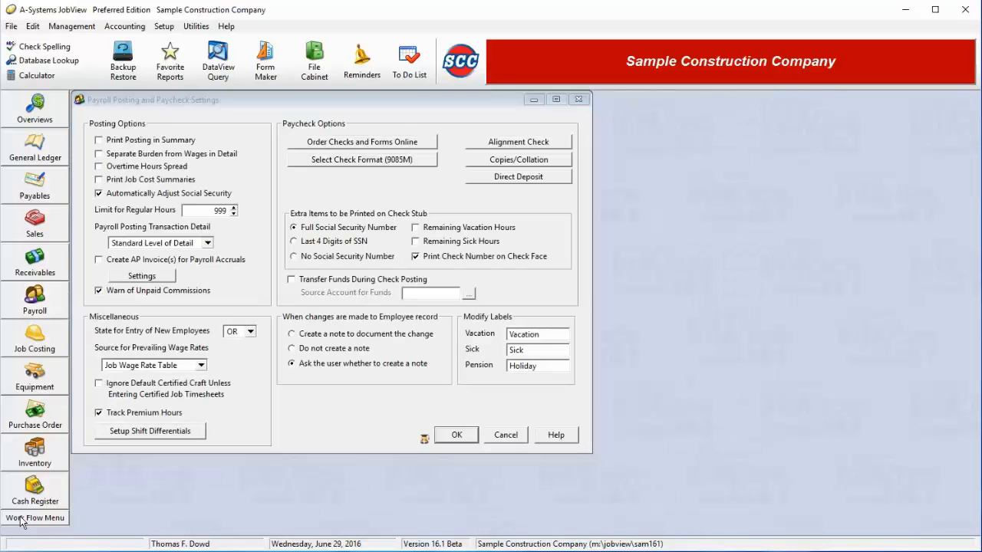
# Step: Add a shift differential with the ID SWING and the description Swing Shift
pyautogui.click(162, 435)
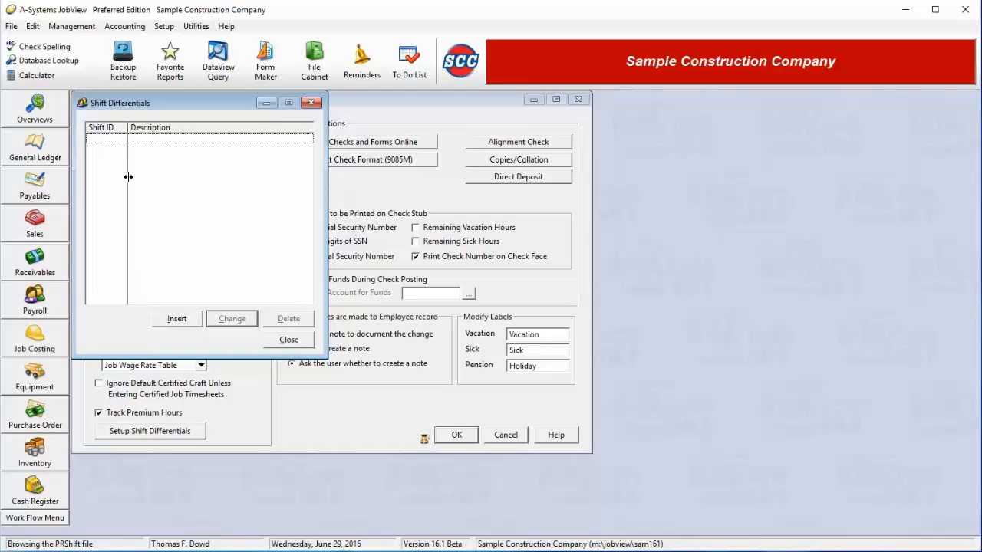
pyautogui.click(187, 324)
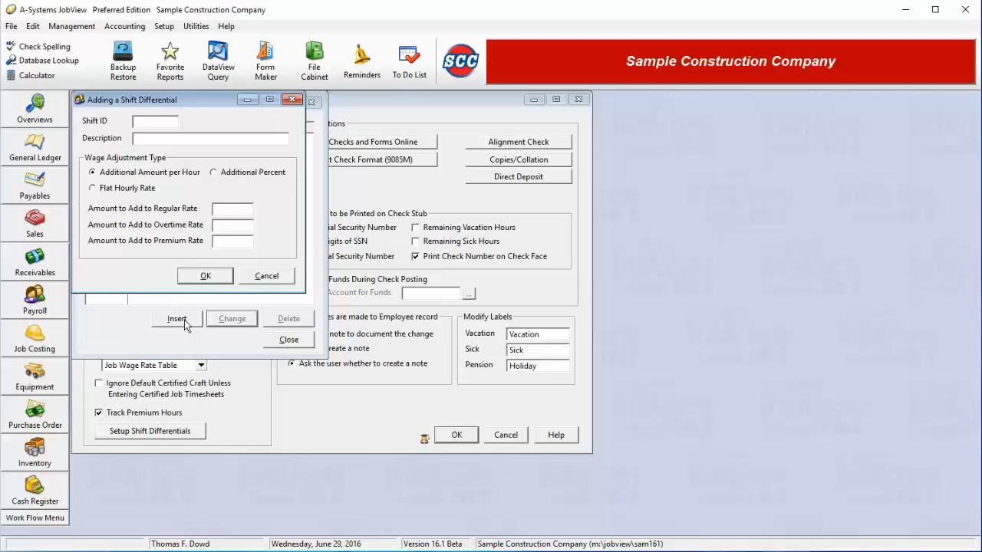
pyautogui.write('SWING')
pyautogui.press('Tab')
pyautogui.write('Swing Shift')
pyautogui.press('Tab')
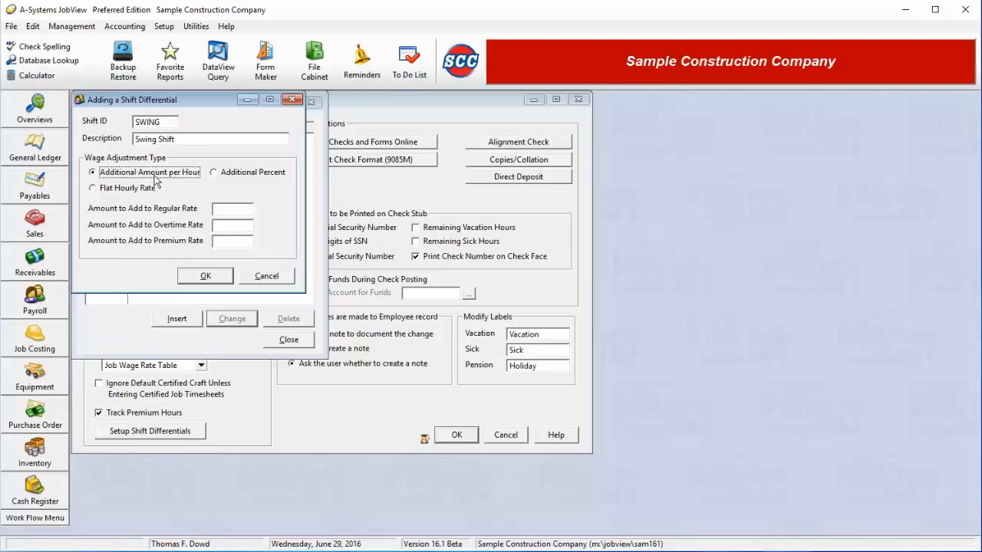
# Step: Set the swing shift's wage adjustment to an additional 15 percent, save it, and close the shift differentials list
pyautogui.click(260, 176)
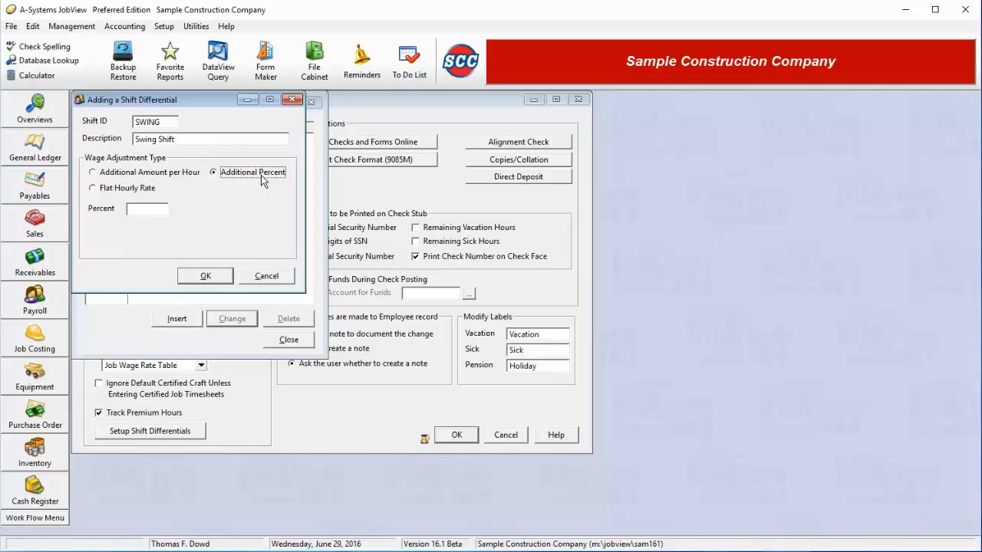
pyautogui.click(135, 192)
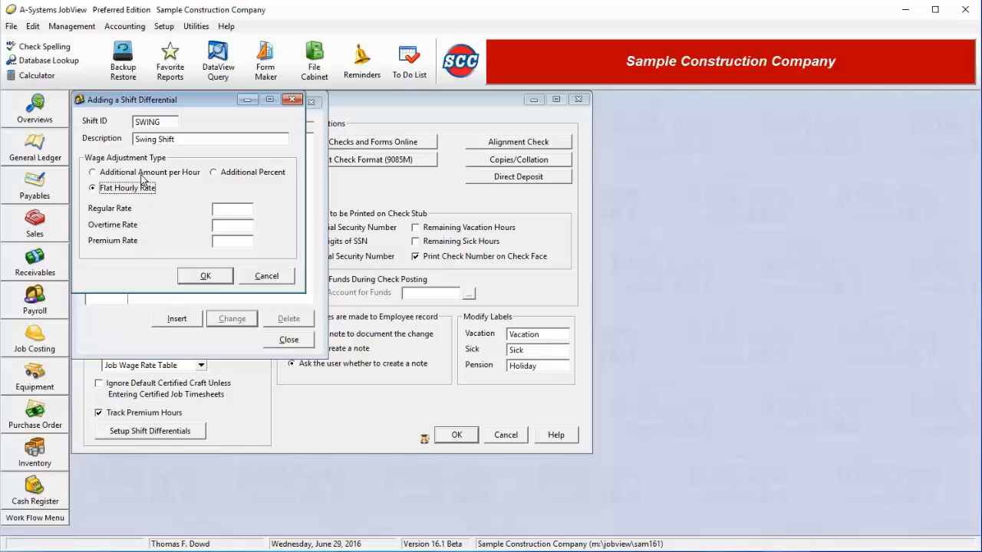
pyautogui.click(218, 174)
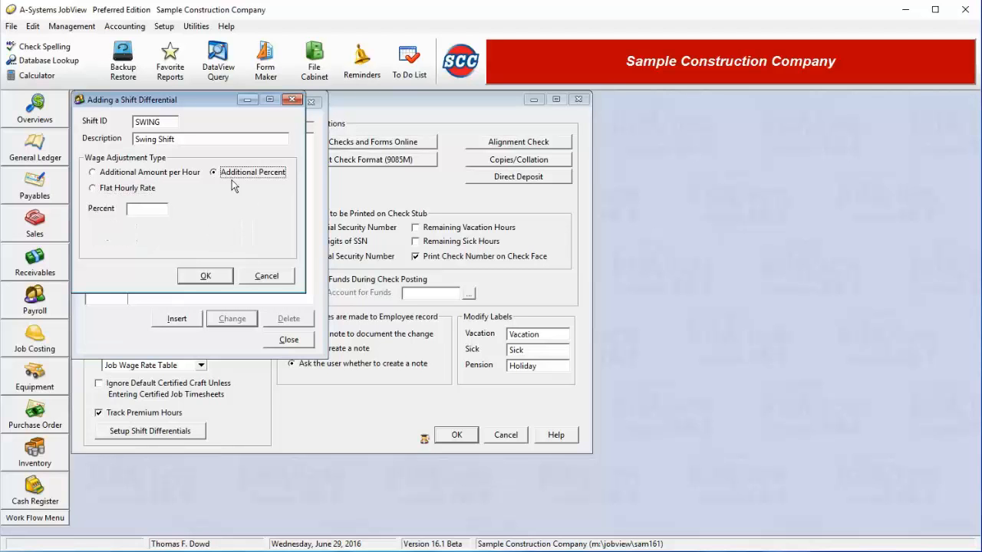
pyautogui.click(148, 208)
pyautogui.write('15')
pyautogui.press('Tab')
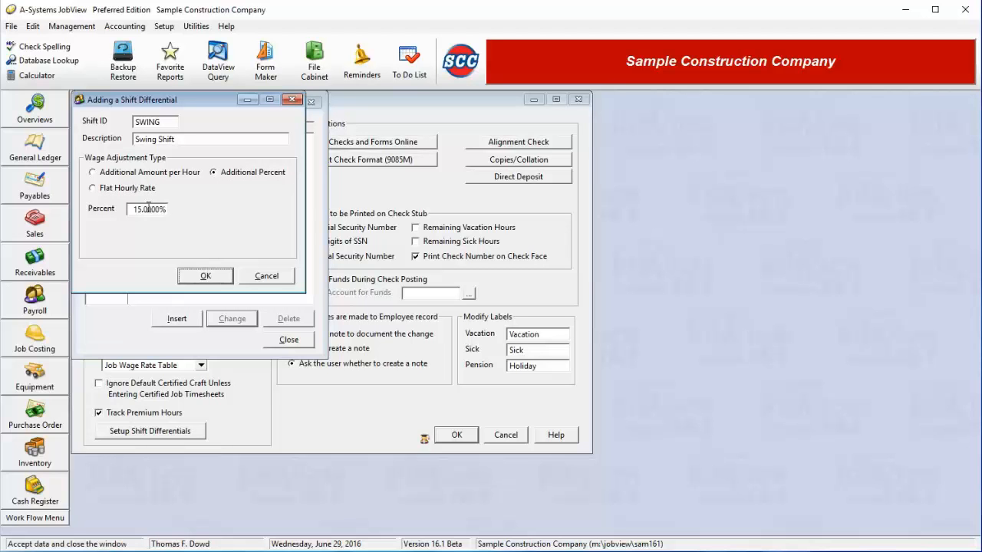
pyautogui.click(204, 278)
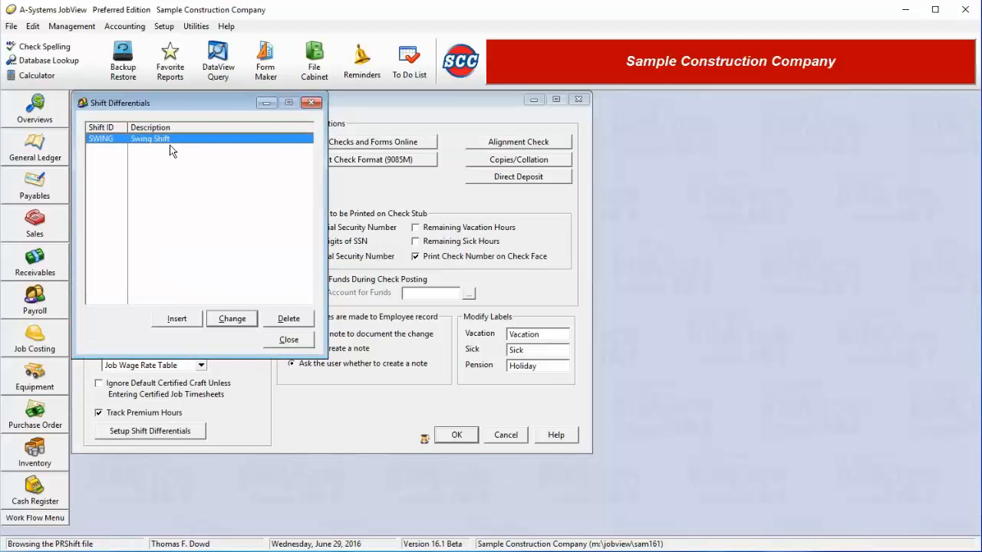
pyautogui.click(288, 340)
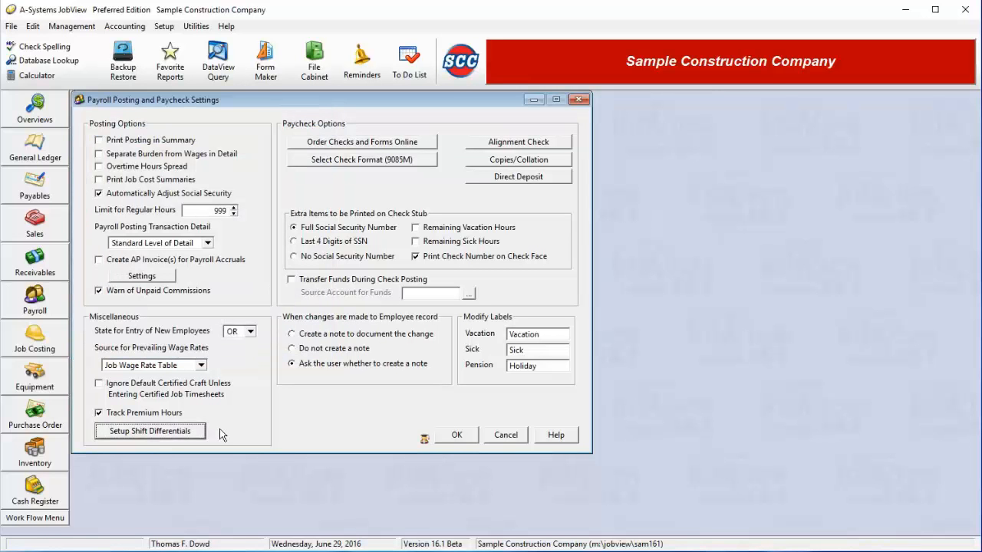
# Step: Set employee record changes to create a note documenting the change, after trying the other two note options
pyautogui.click(337, 340)
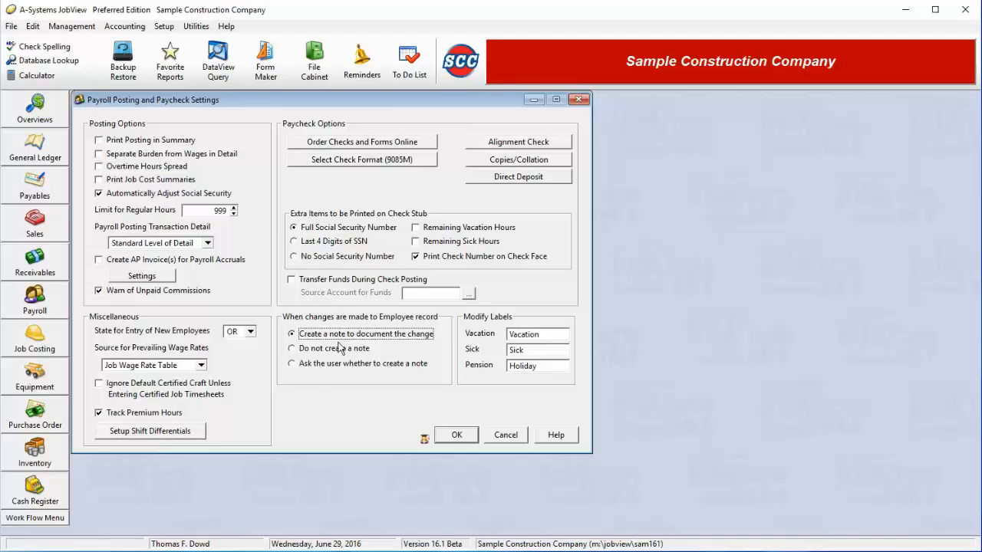
pyautogui.click(333, 351)
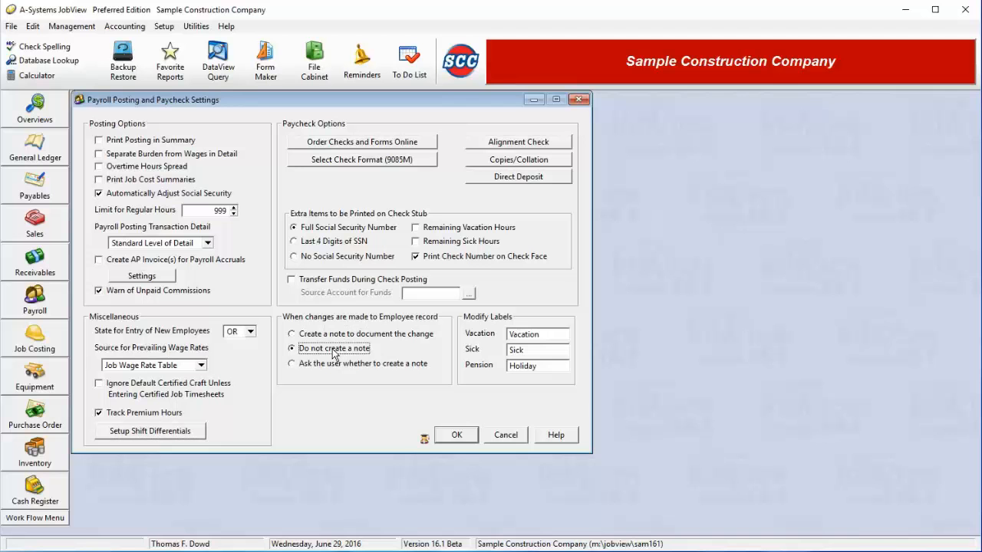
pyautogui.click(344, 366)
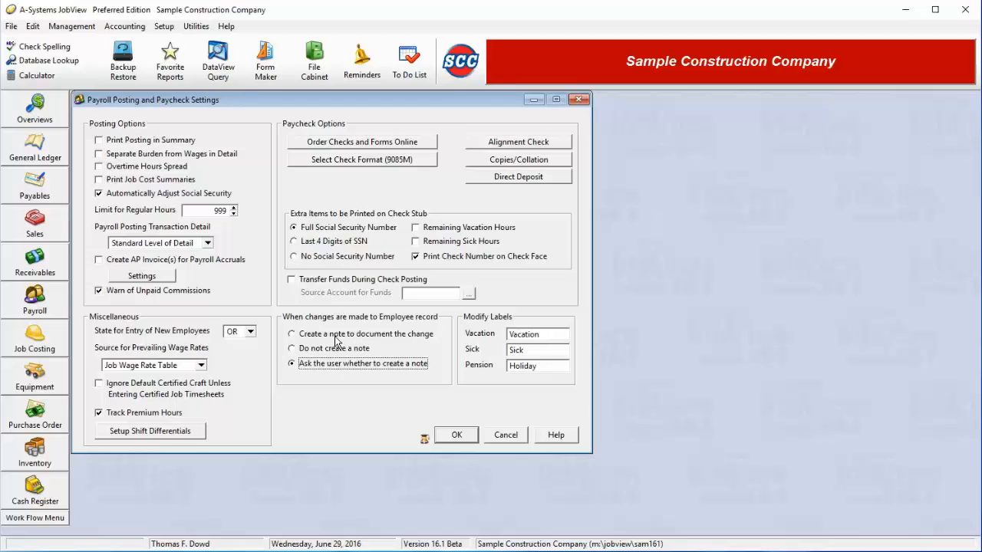
pyautogui.click(336, 337)
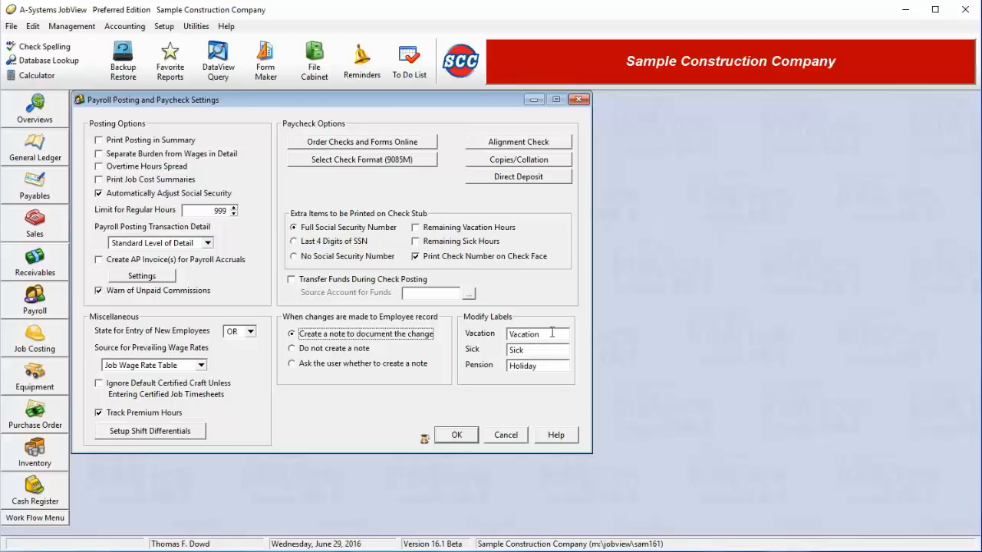
# Step: Try PTO as the vacation label, restore it to Vacation, and save the payroll posting and paycheck settings
pyautogui.doubleClick(552, 334)
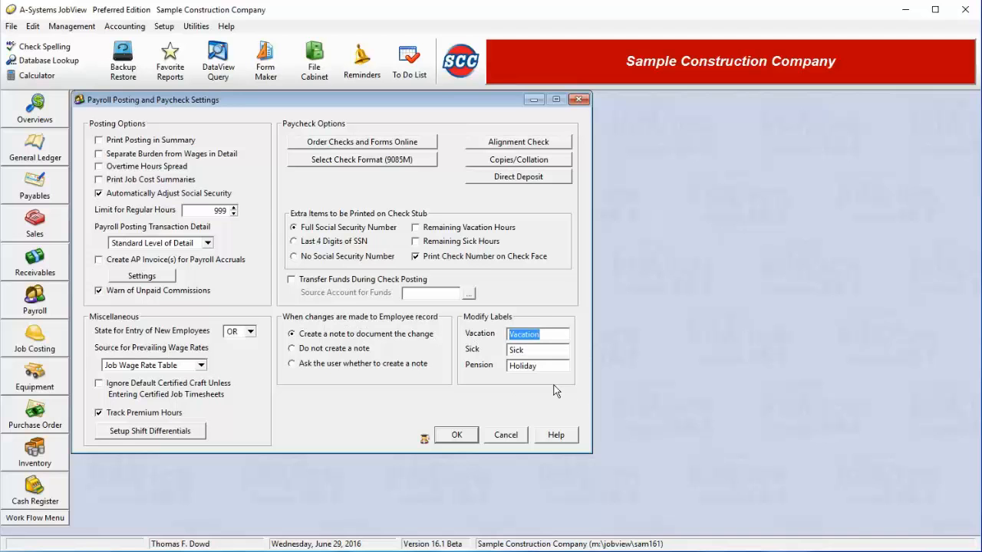
pyautogui.write('PTO')
pyautogui.press('BackSpace')
pyautogui.press('BackSpace')
pyautogui.press('BackSpace')
pyautogui.write('Vacation')
pyautogui.click(459, 440)
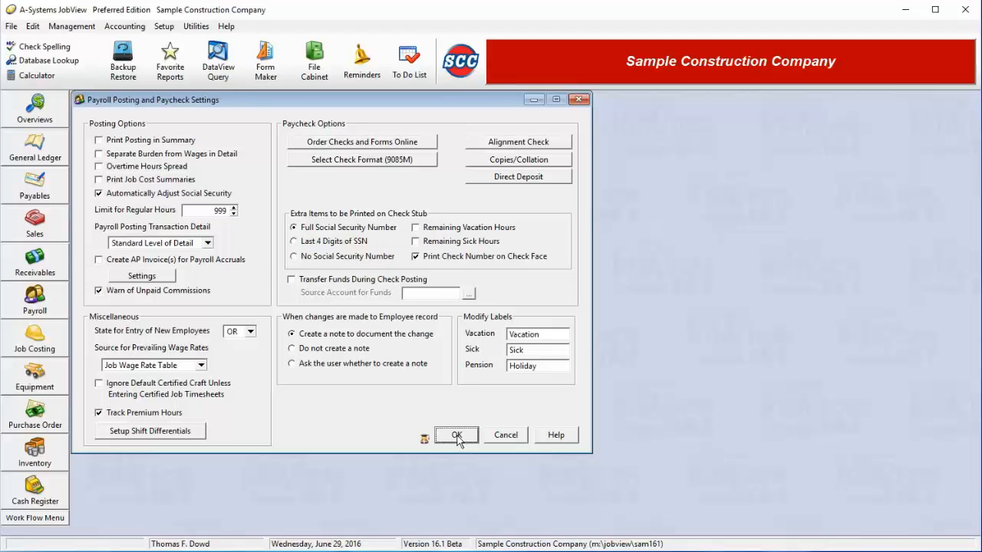